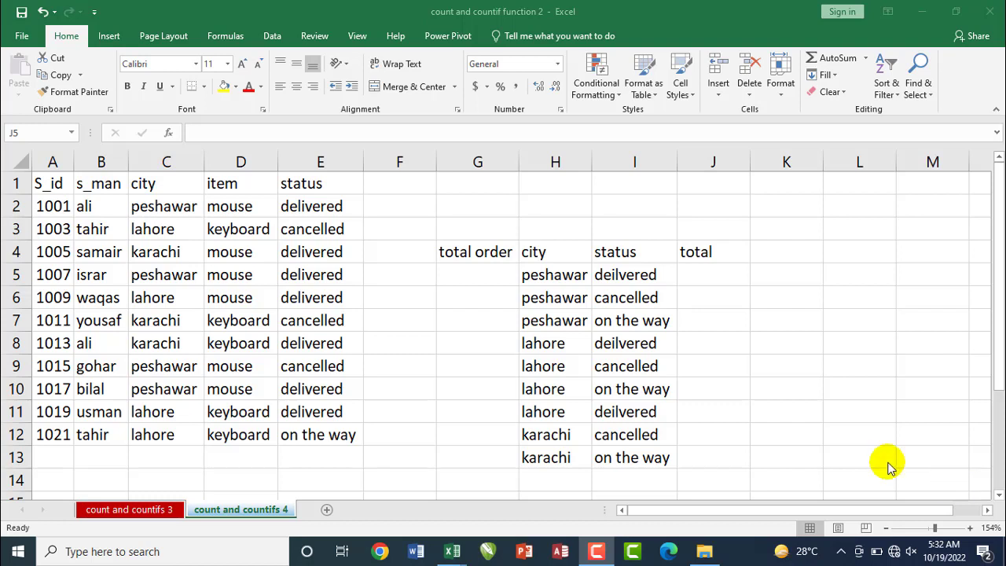
Examine the order data's S_id, s_man, city, item and status columns and their sample entries in A1:E12
click(178, 325)
click(178, 321)
click(176, 320)
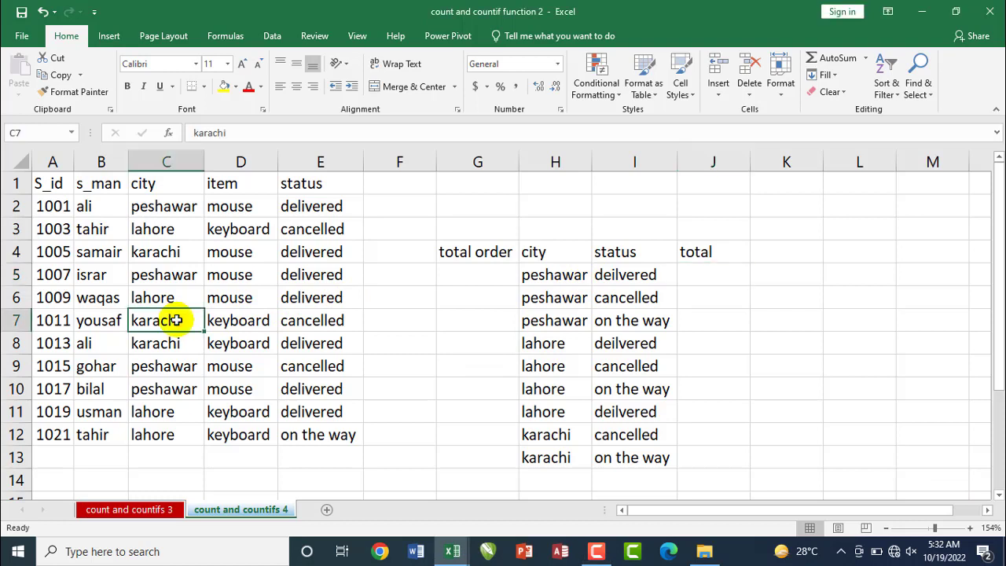
key(F9)
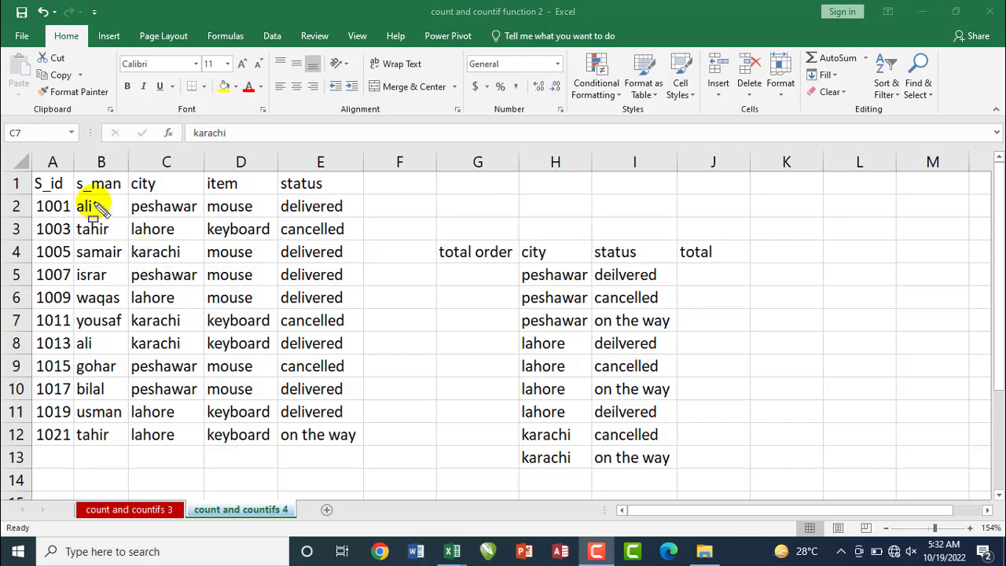
mouse_move(33, 173)
mouse_down()
mouse_move(72, 193)
mouse_move(334, 194)
mouse_up()
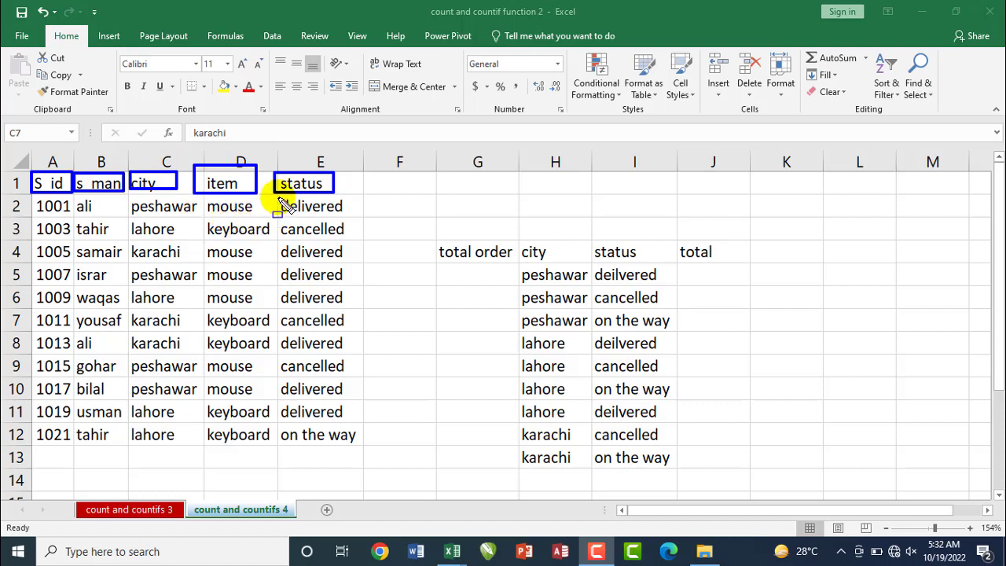
mouse_move(279, 197)
mouse_down()
mouse_move(371, 222)
mouse_move(355, 217)
mouse_up()
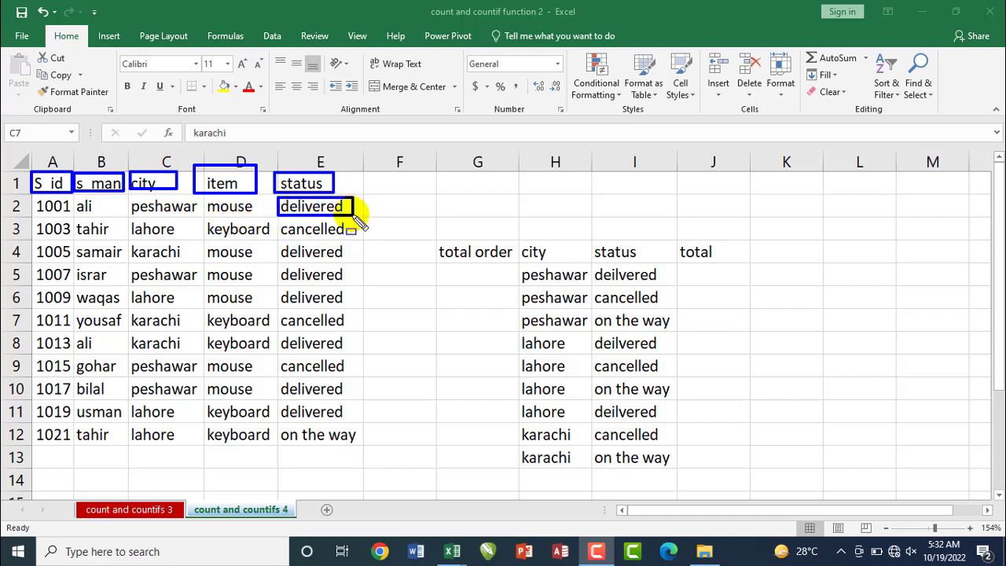
click(346, 227)
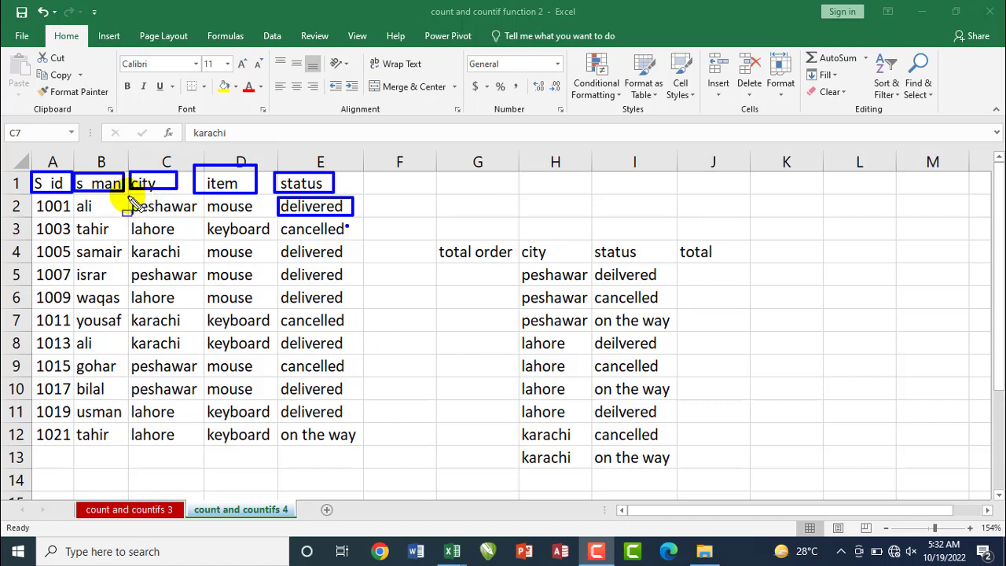
drag(124, 197, 206, 215)
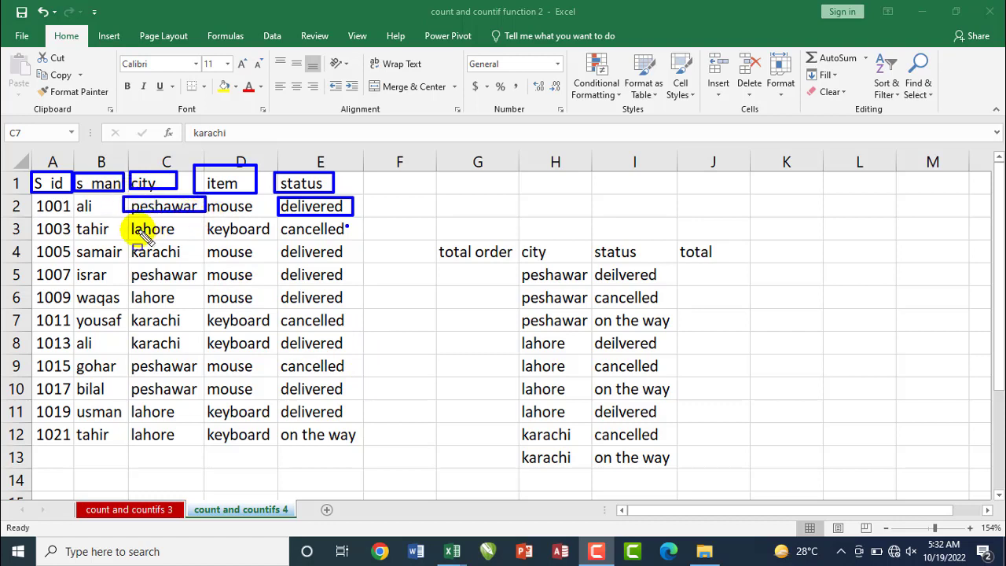
mouse_move(126, 219)
mouse_down()
mouse_move(178, 237)
mouse_move(176, 258)
mouse_up()
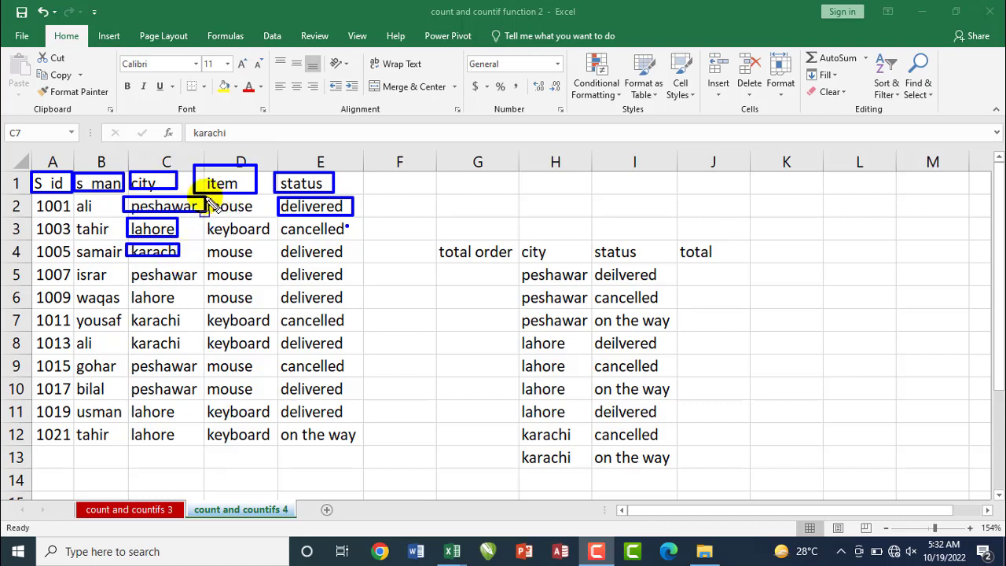
mouse_move(206, 198)
mouse_down()
mouse_move(262, 215)
mouse_move(275, 240)
mouse_up()
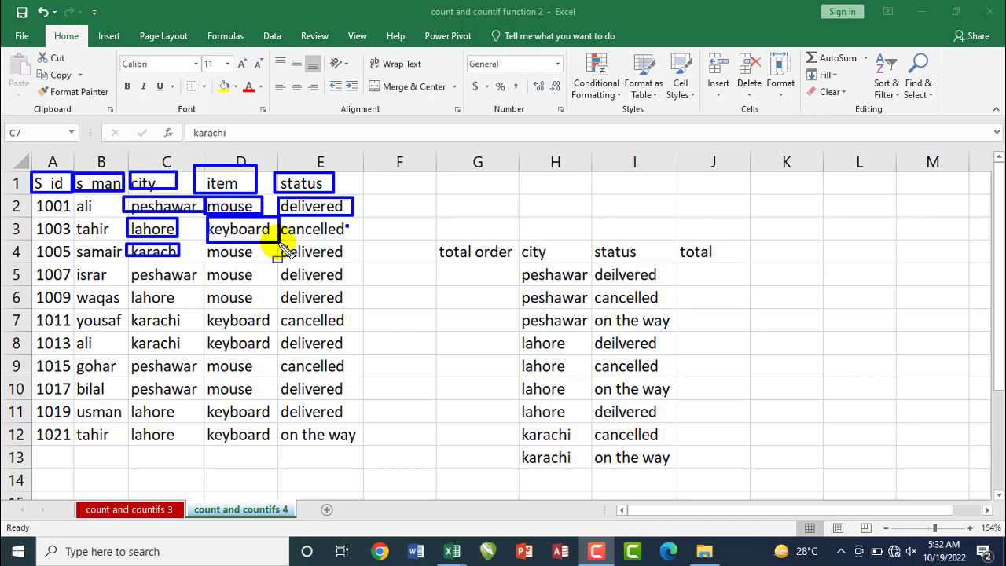
key(Escape)
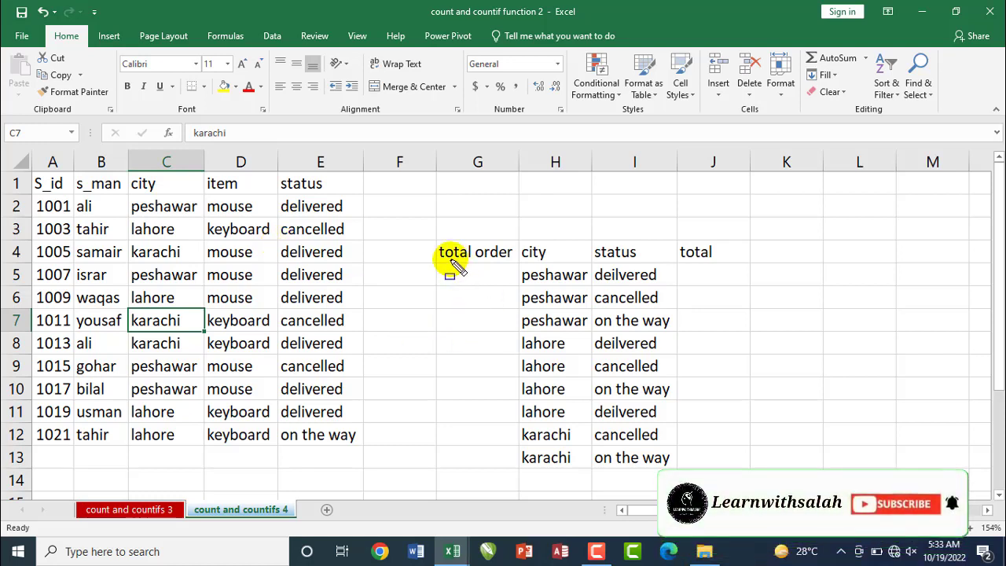
Examine the summary area's total order, city and status columns against the cities in the order data
drag(433, 239, 517, 277)
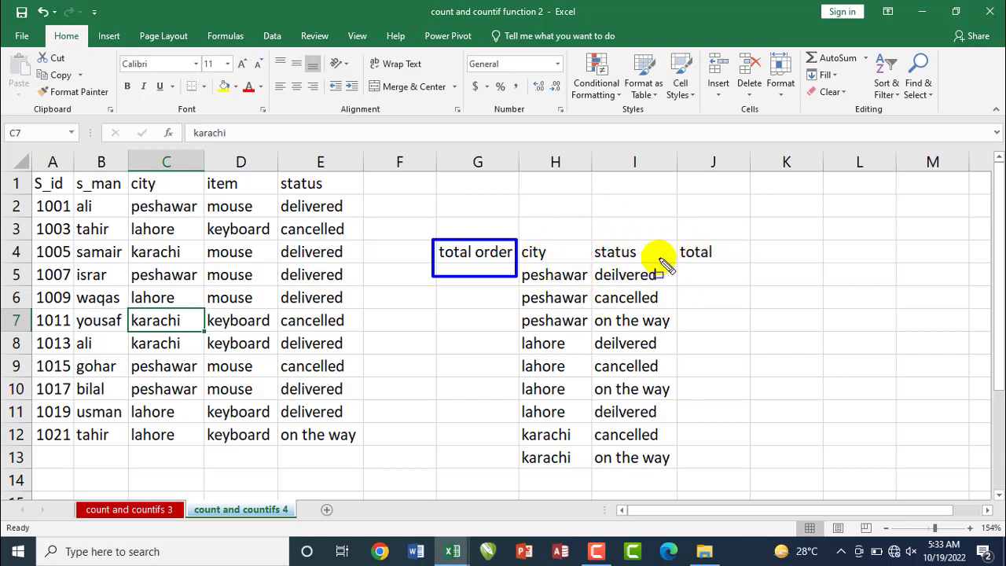
mouse_move(519, 242)
mouse_down()
mouse_move(570, 349)
mouse_move(593, 470)
mouse_up()
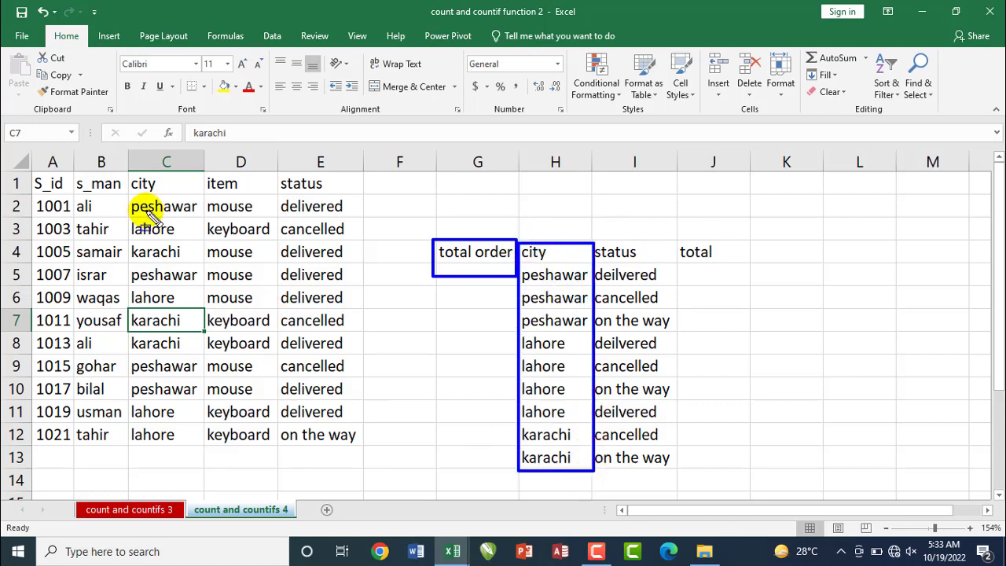
mouse_move(127, 195)
mouse_down()
mouse_move(130, 206)
mouse_move(199, 215)
mouse_up()
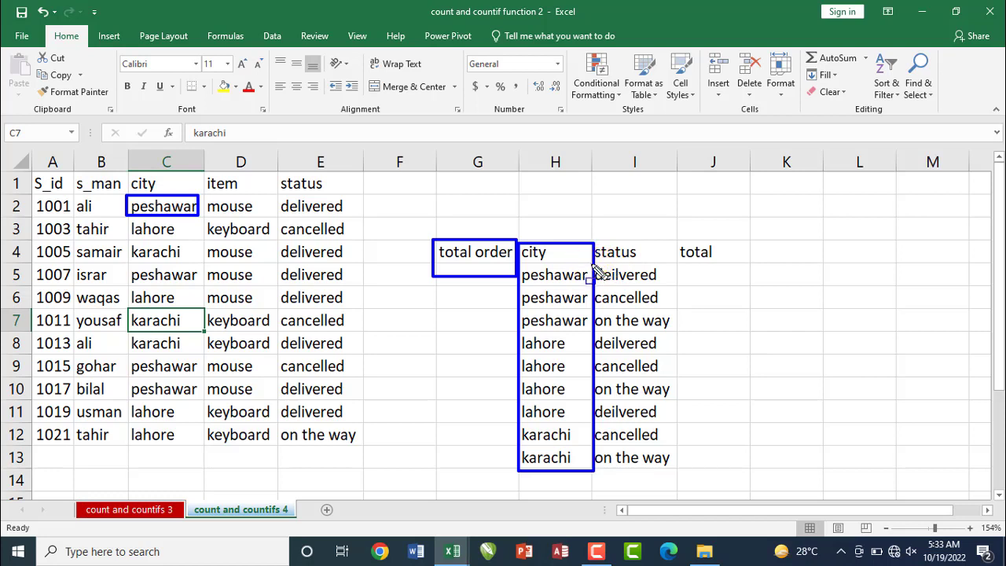
mouse_move(594, 265)
mouse_down()
mouse_move(643, 288)
mouse_move(666, 286)
mouse_up()
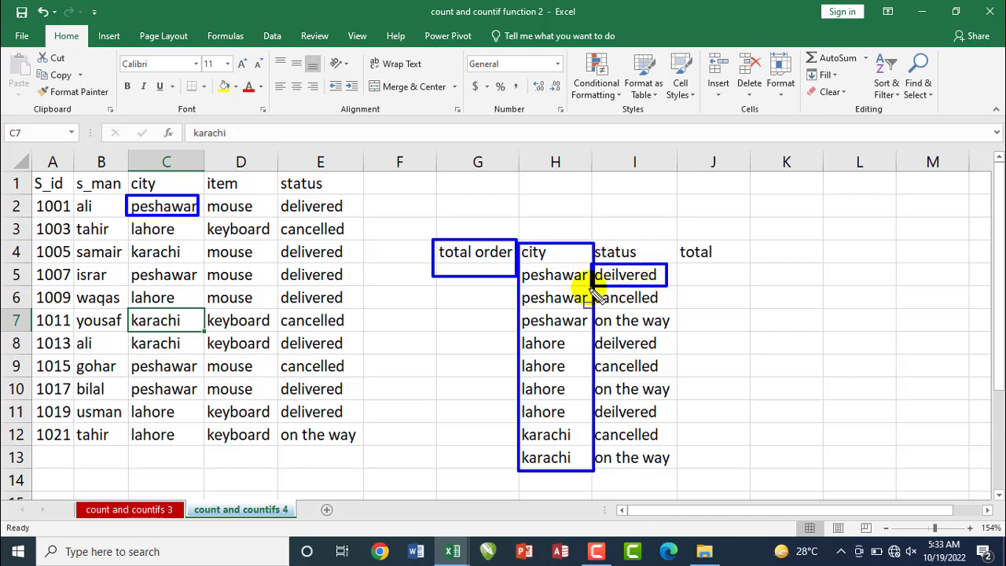
drag(594, 289, 668, 308)
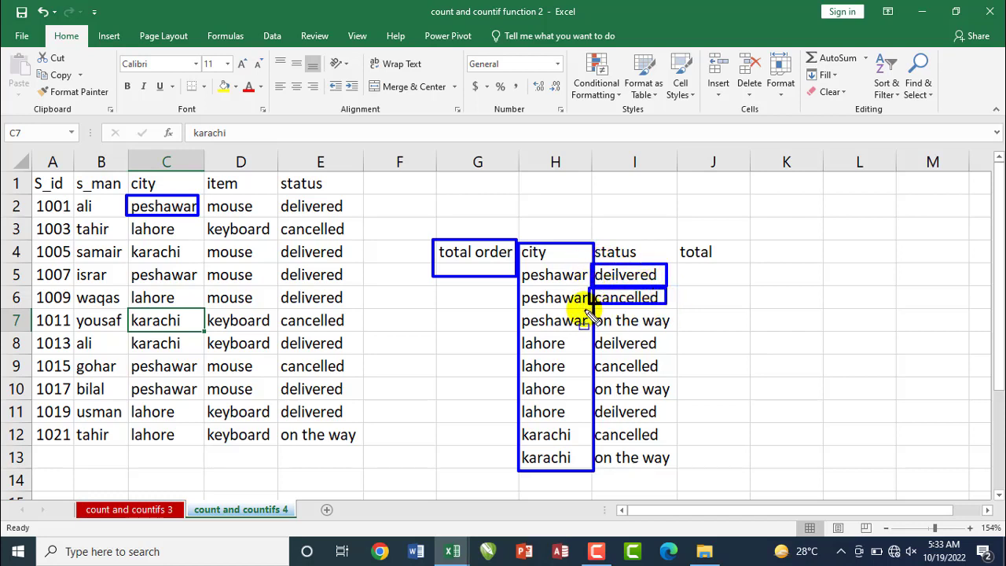
drag(588, 309, 673, 330)
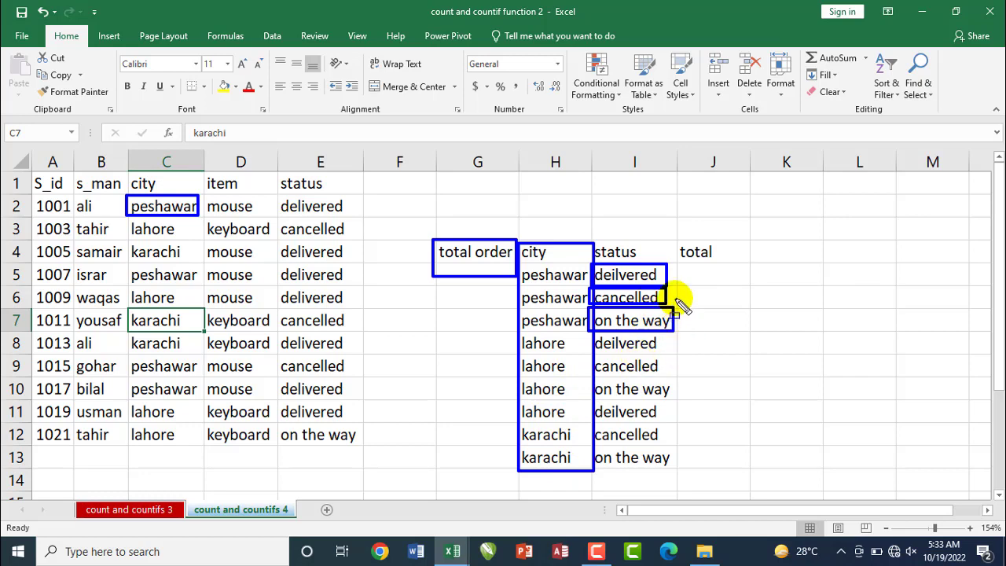
Change the header in J4 to "order" and the city in H11 to "karachi"
click(699, 252)
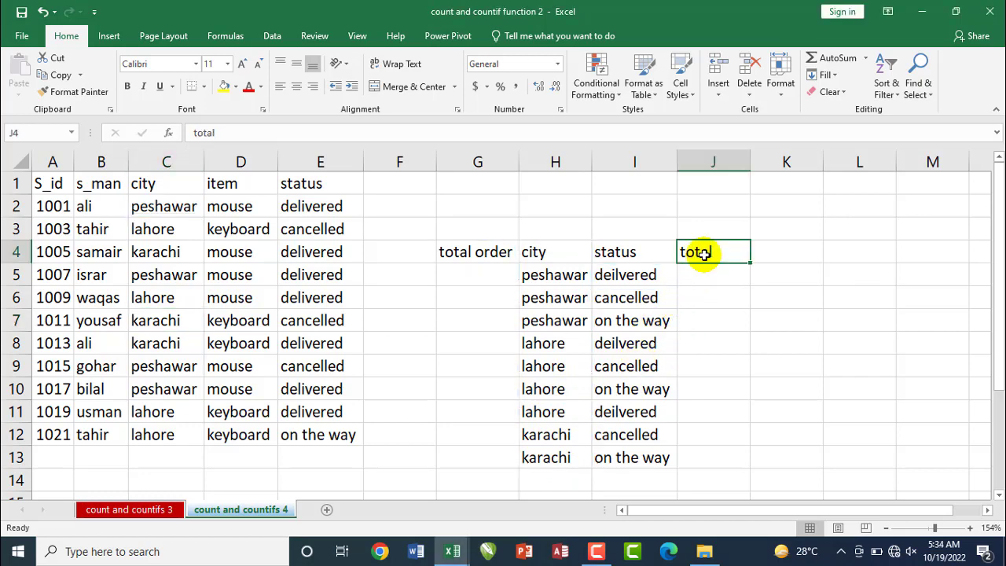
text(order)
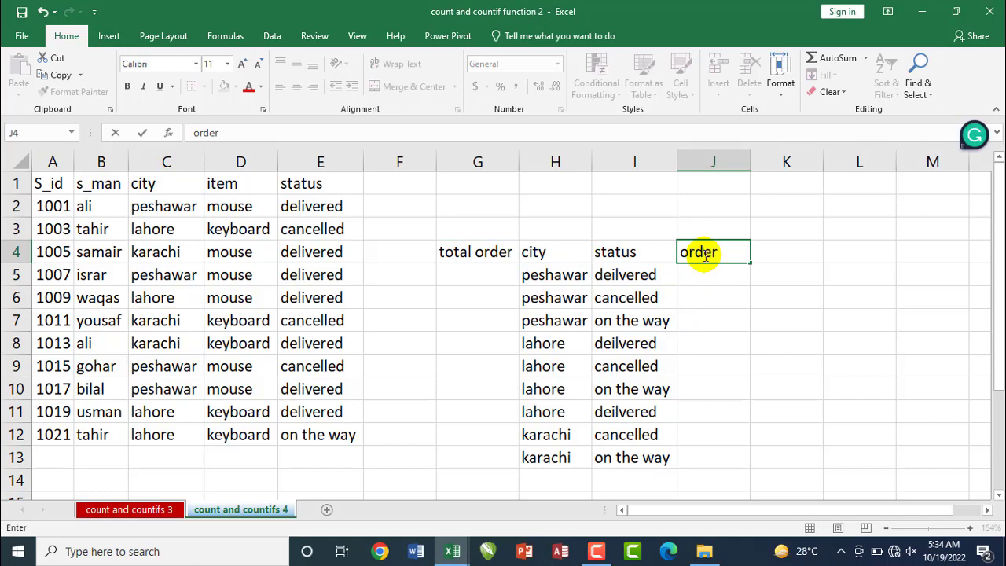
click(539, 410)
text(karachi)
key(Return)
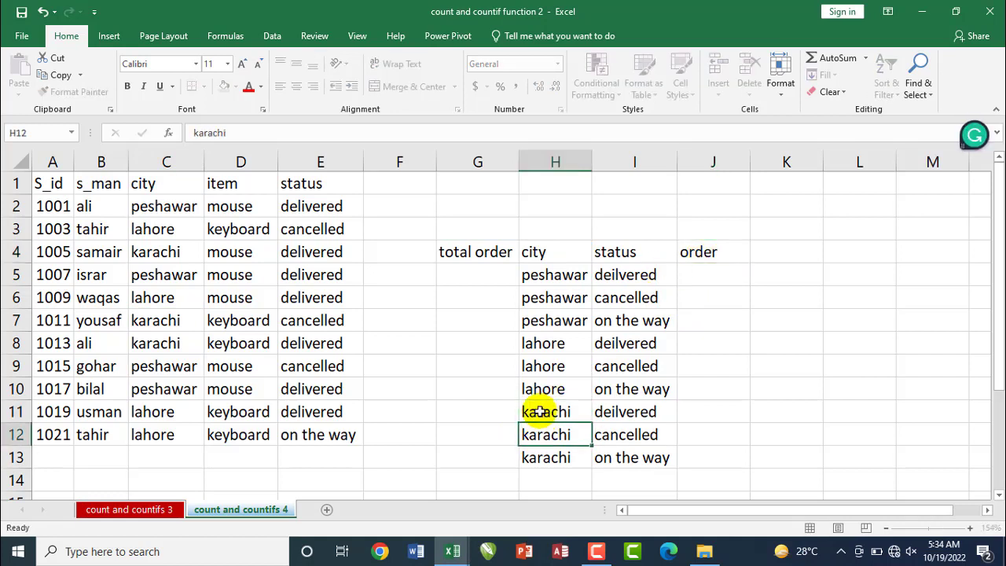
Convert the order data in A1:E12 into a table, using its first row as headers
click(695, 272)
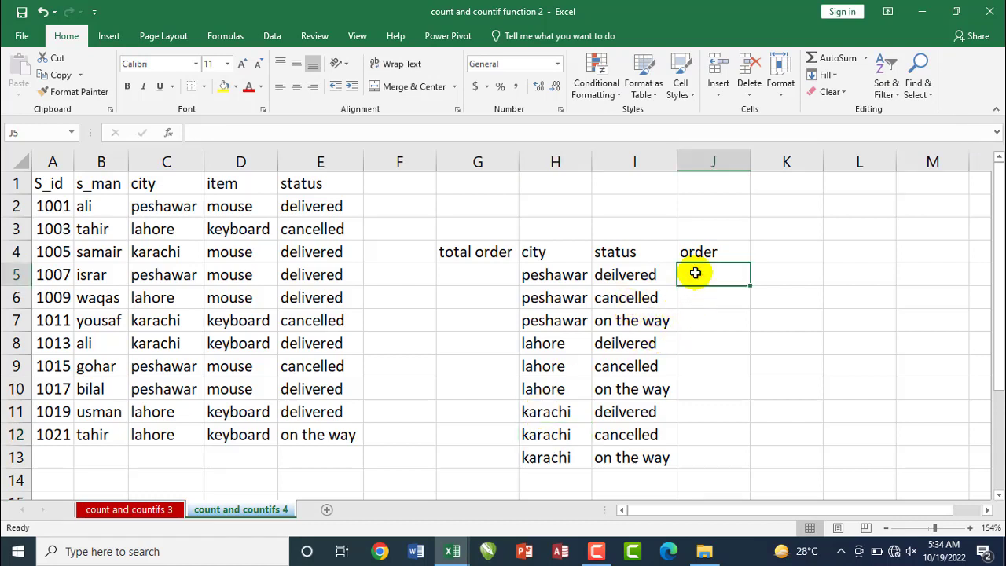
click(196, 324)
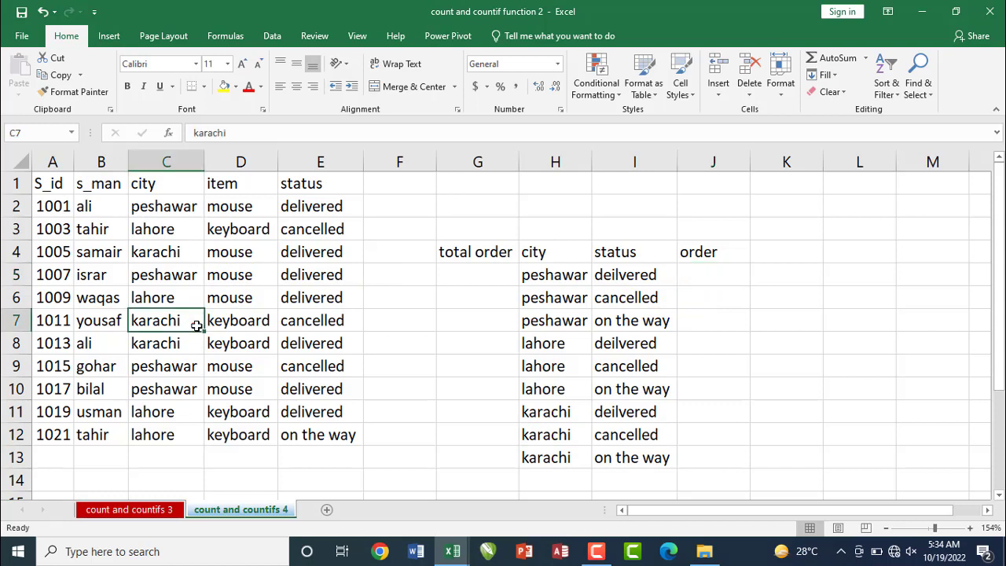
key(ctrl+t)
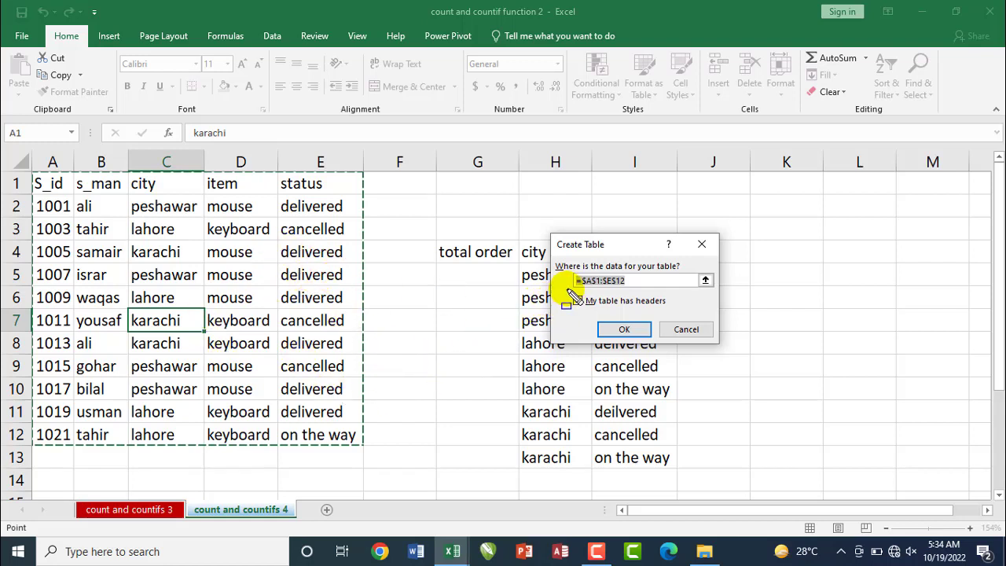
drag(567, 290, 688, 310)
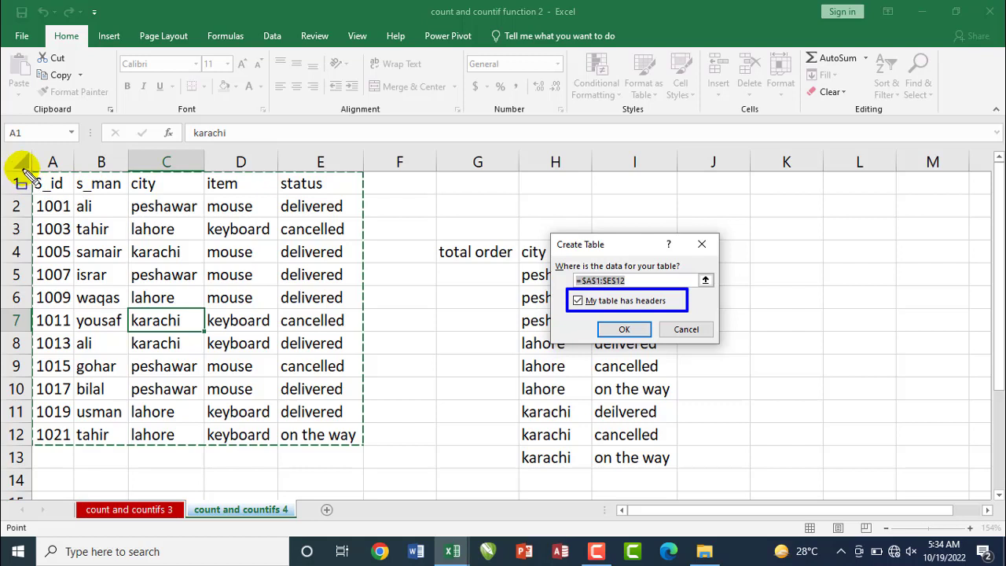
mouse_move(24, 170)
mouse_down()
mouse_move(122, 202)
mouse_move(359, 198)
mouse_up()
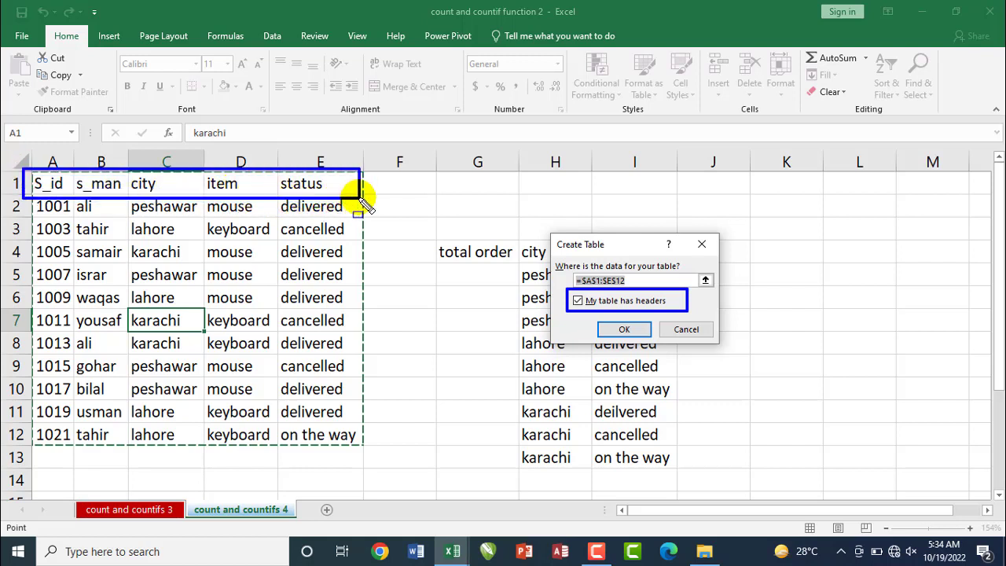
click(617, 329)
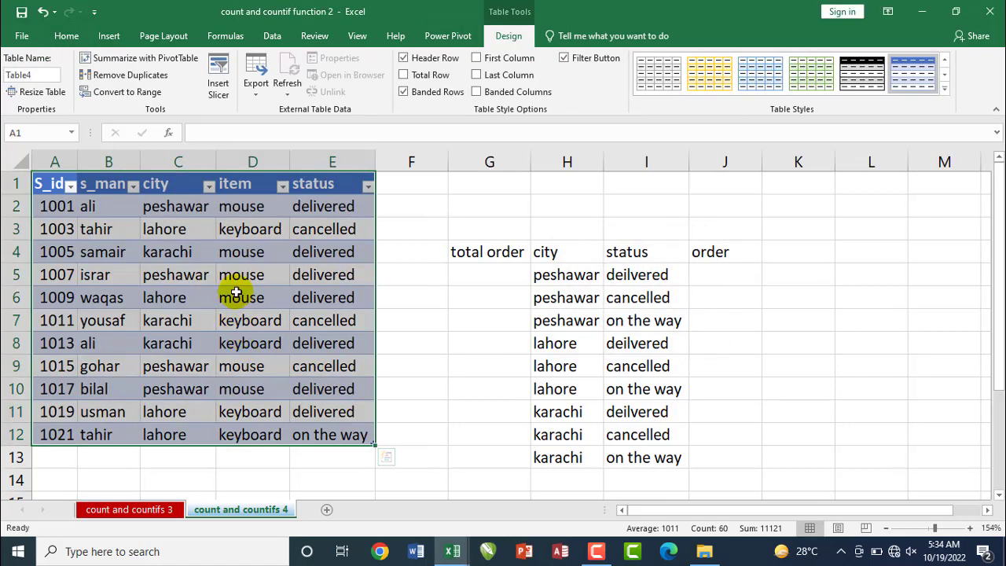
click(233, 291)
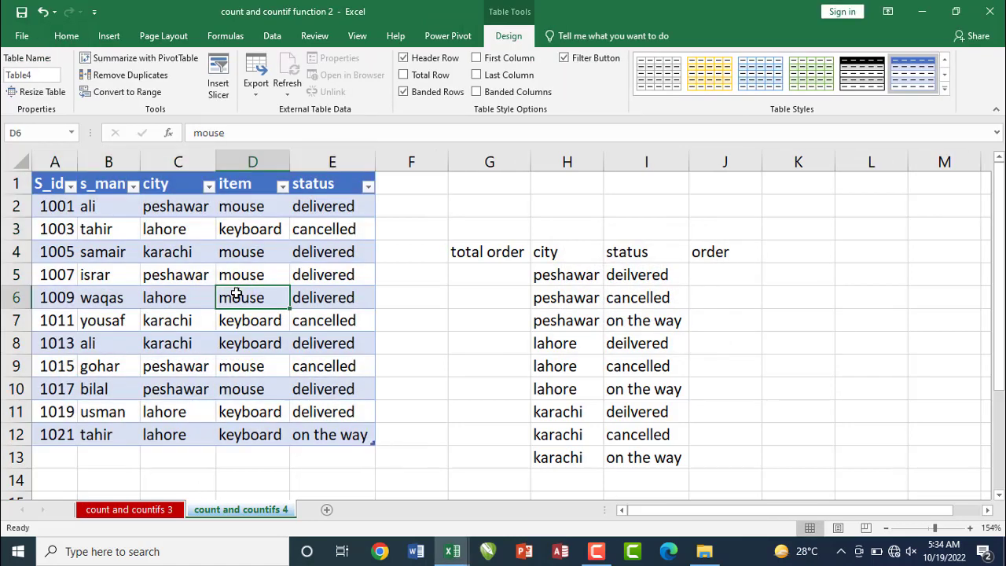
Enter =COUNT(Table4[S_id]) in G5 under total order to count all orders by their S_id values
click(725, 274)
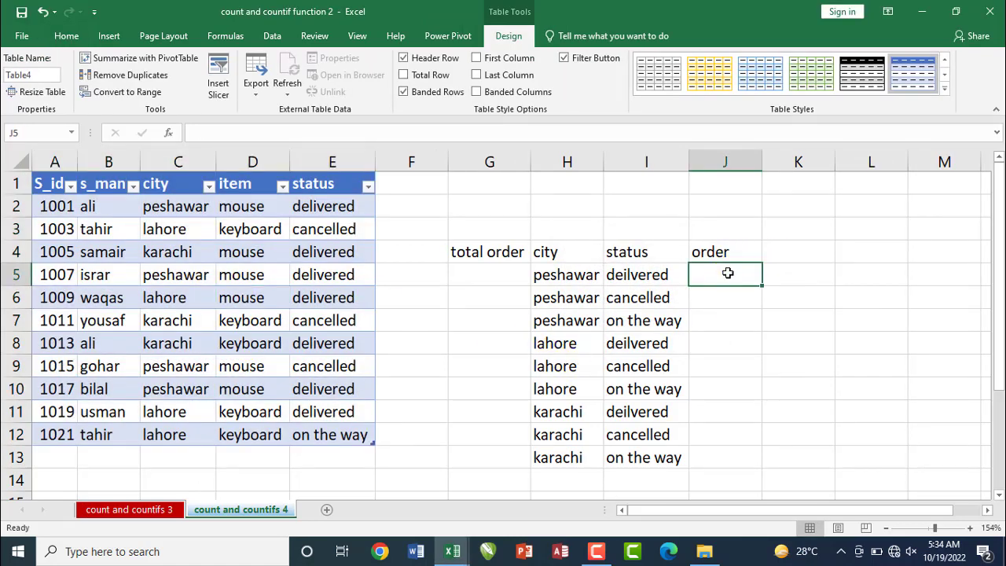
click(485, 273)
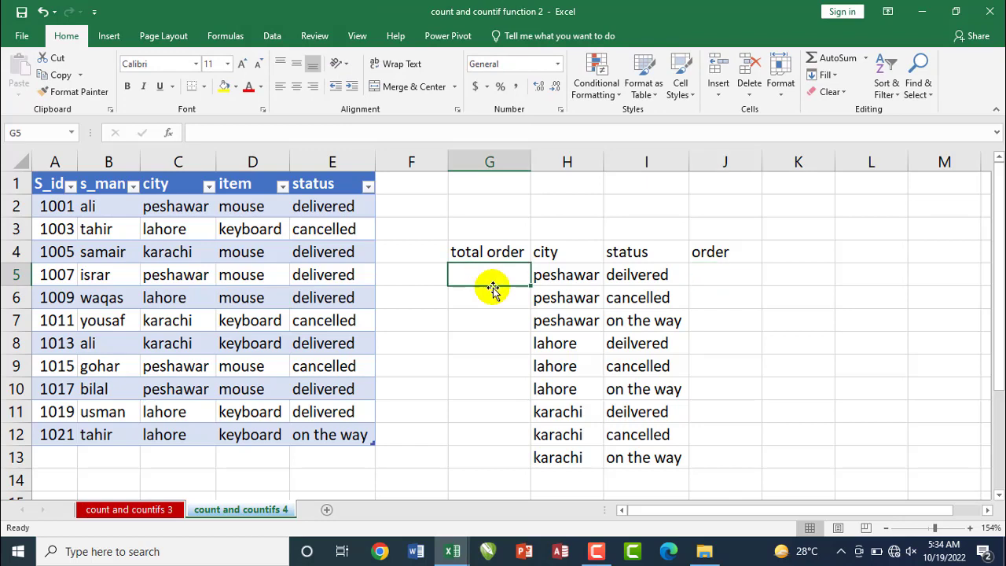
text(=count)
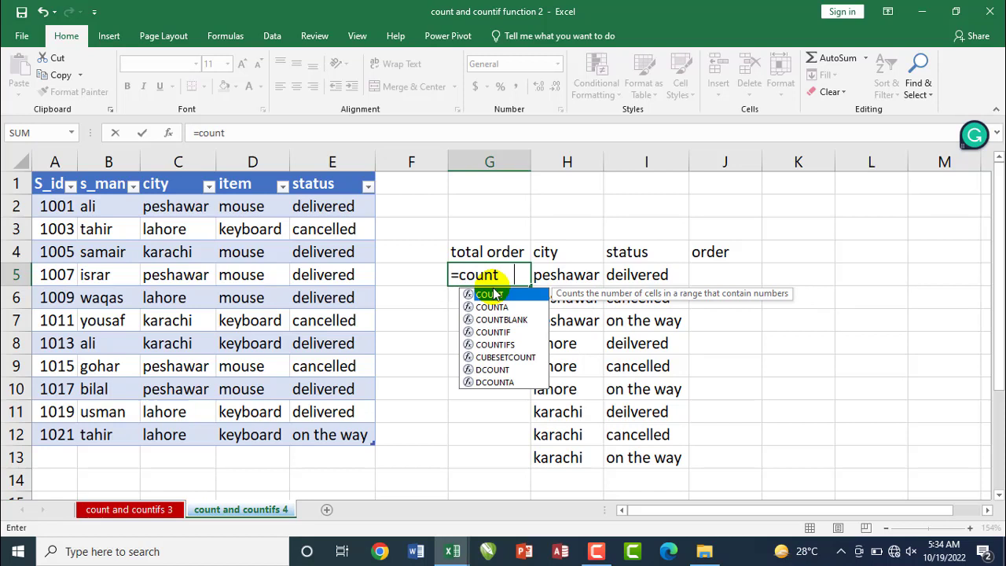
double_click(491, 294)
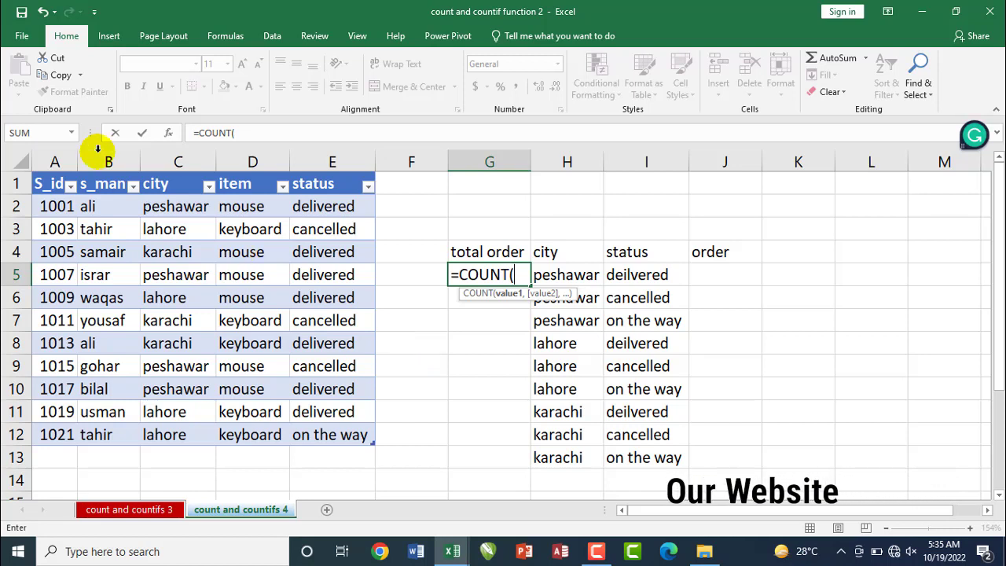
drag(44, 215, 35, 430)
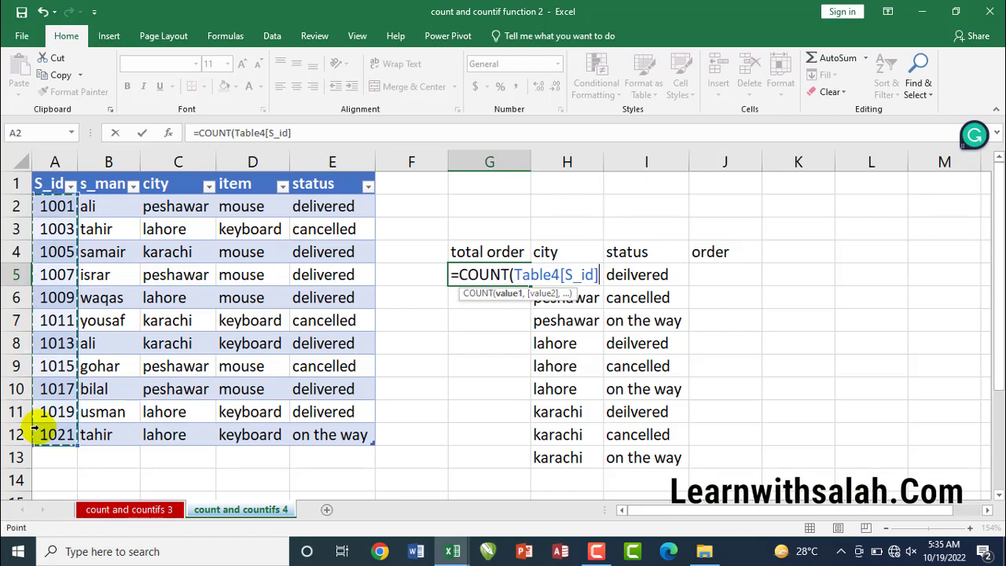
text())
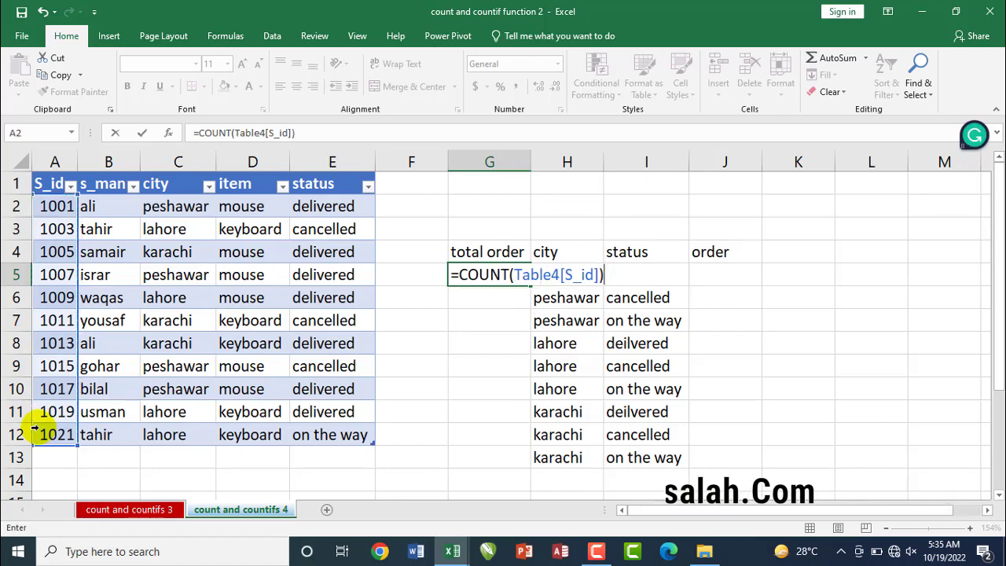
key(Return)
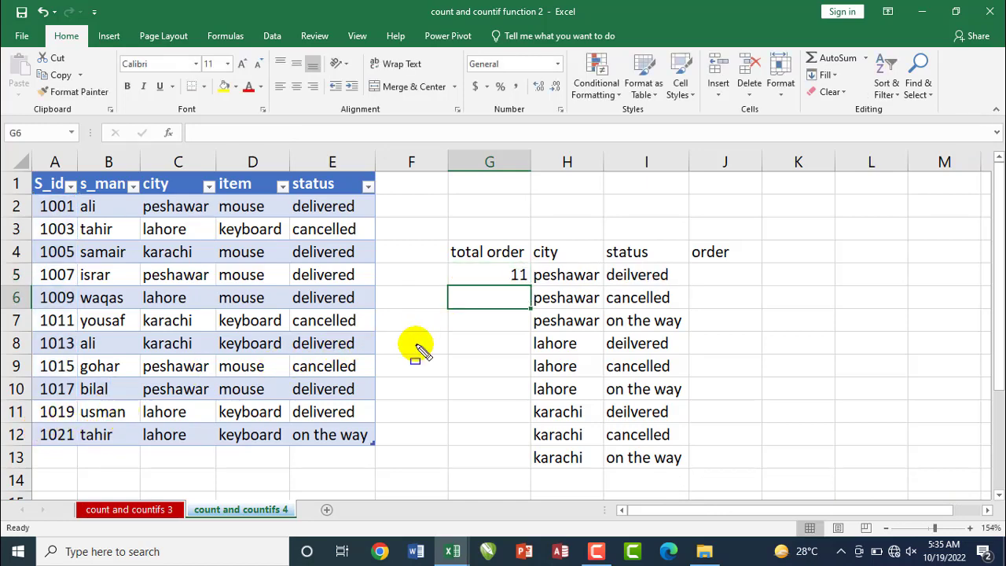
mouse_move(4, 174)
mouse_down()
mouse_move(26, 216)
mouse_move(23, 440)
mouse_move(34, 442)
mouse_up()
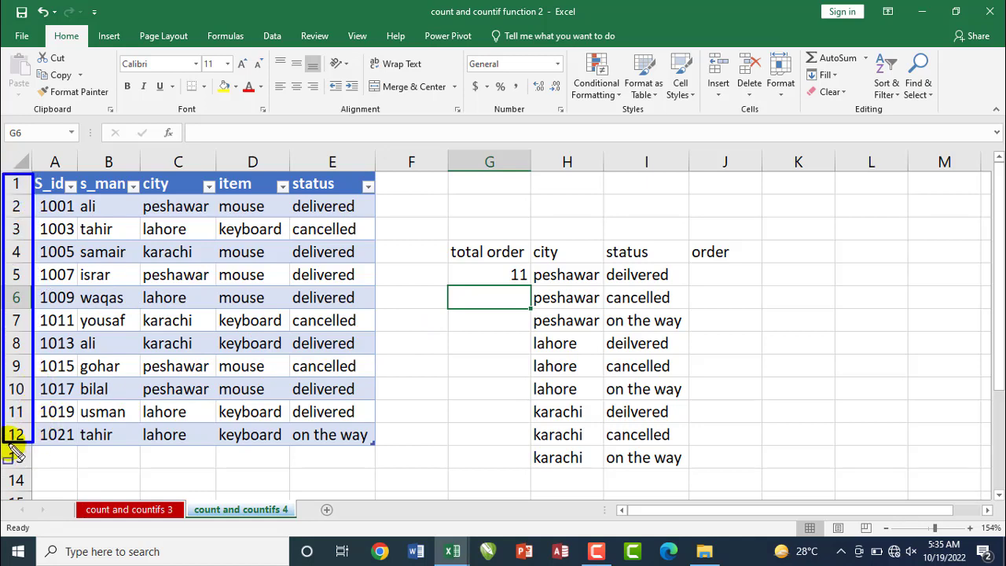
mouse_move(29, 171)
mouse_down()
mouse_move(74, 195)
mouse_move(376, 201)
mouse_up()
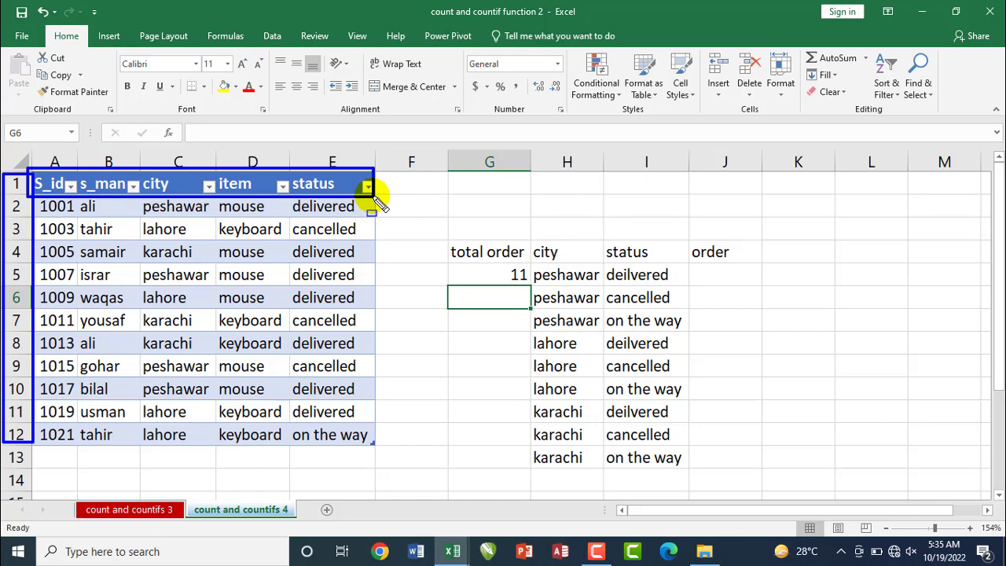
key(Escape)
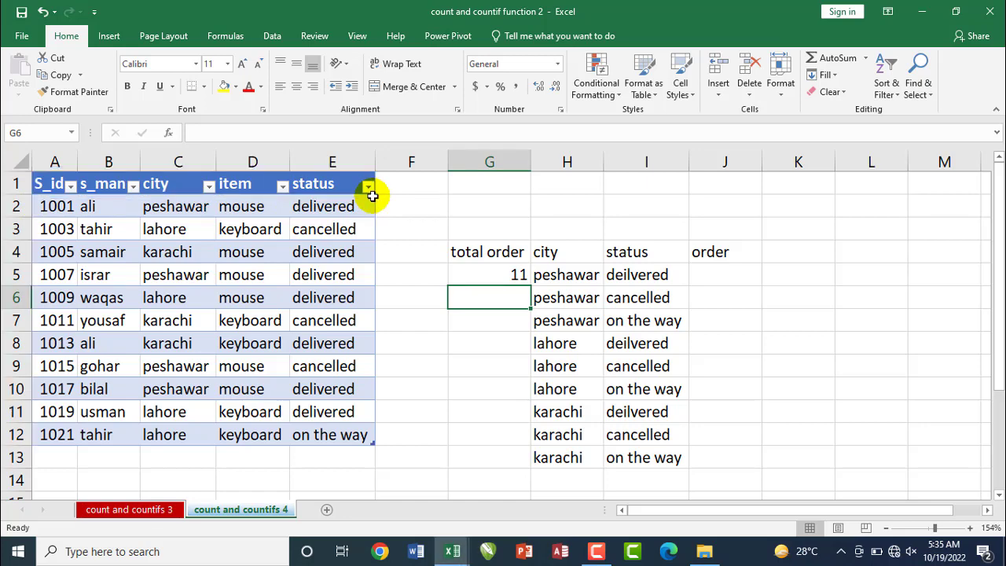
Start a COUNTIFS formula in J5 under order and move its argument hint clear of the cell
click(510, 276)
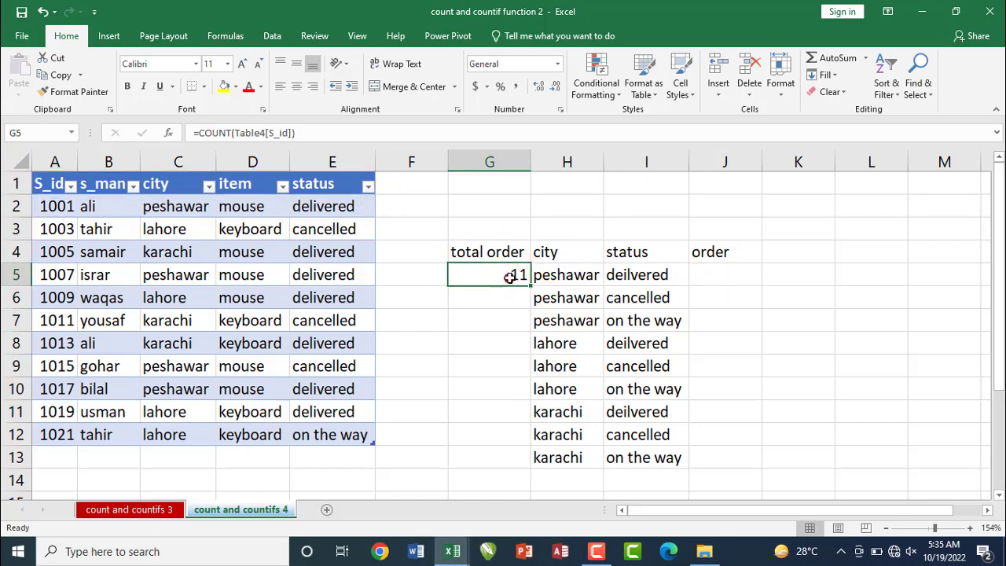
click(721, 273)
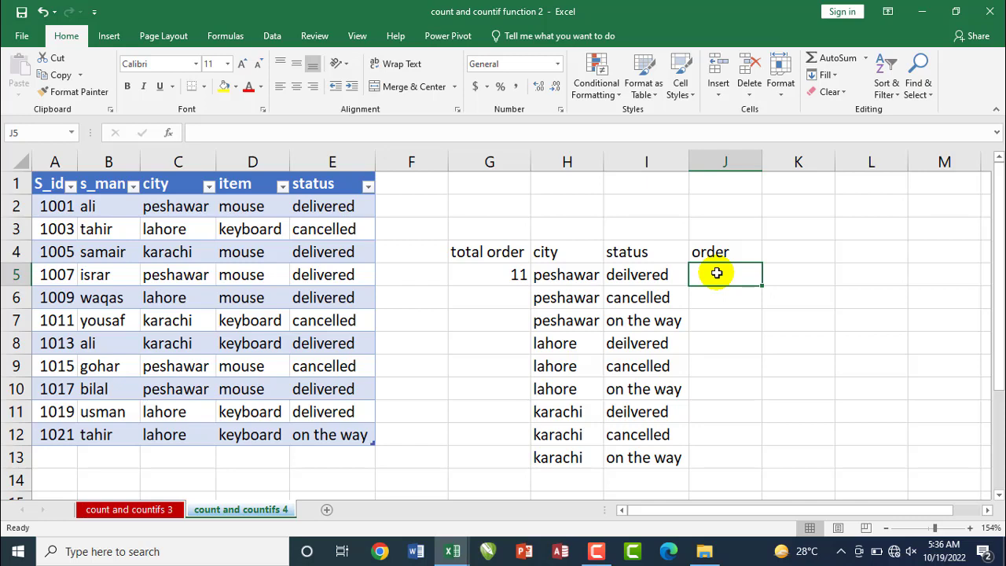
text(=cou)
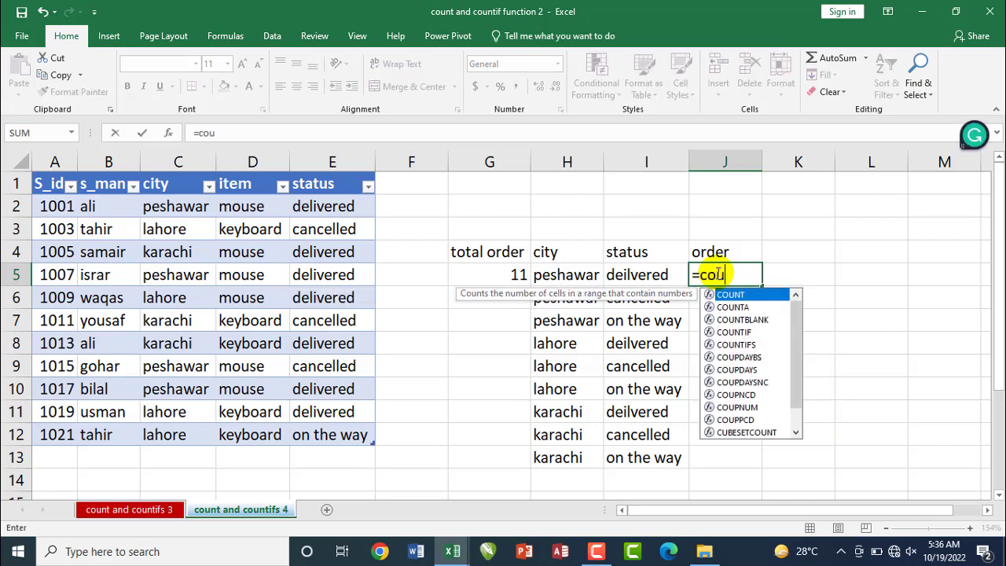
text(ntifs)
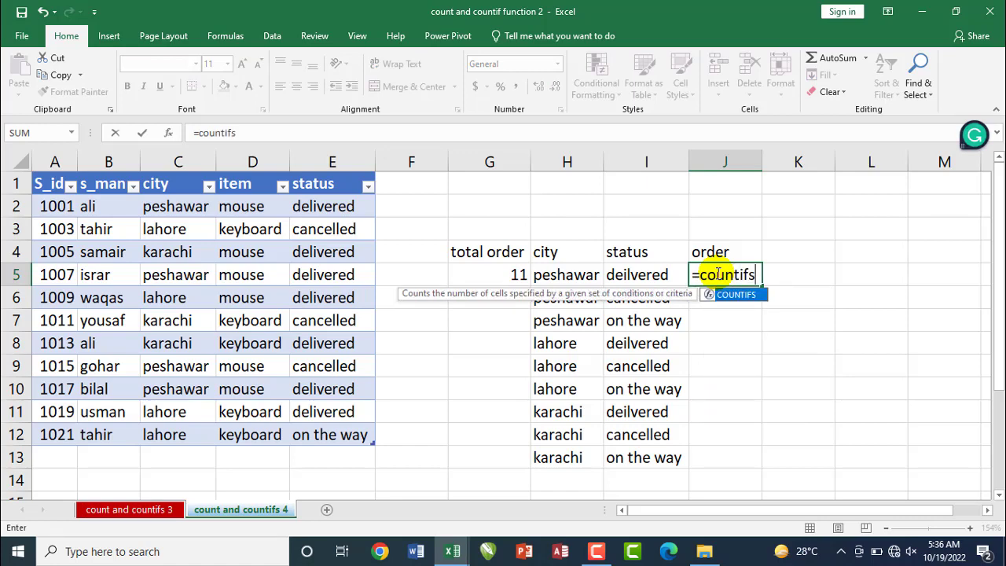
key(Tab)
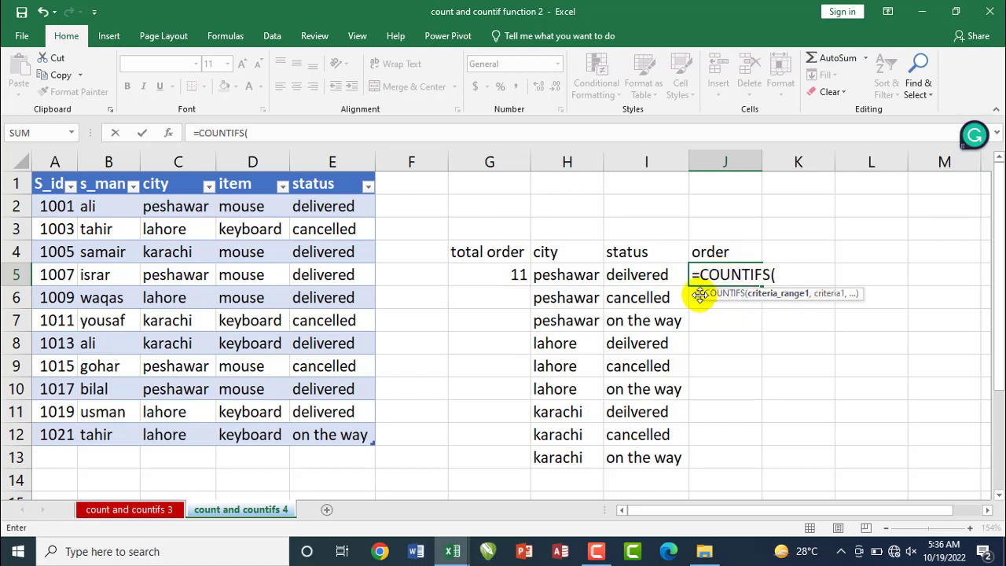
drag(702, 296, 696, 356)
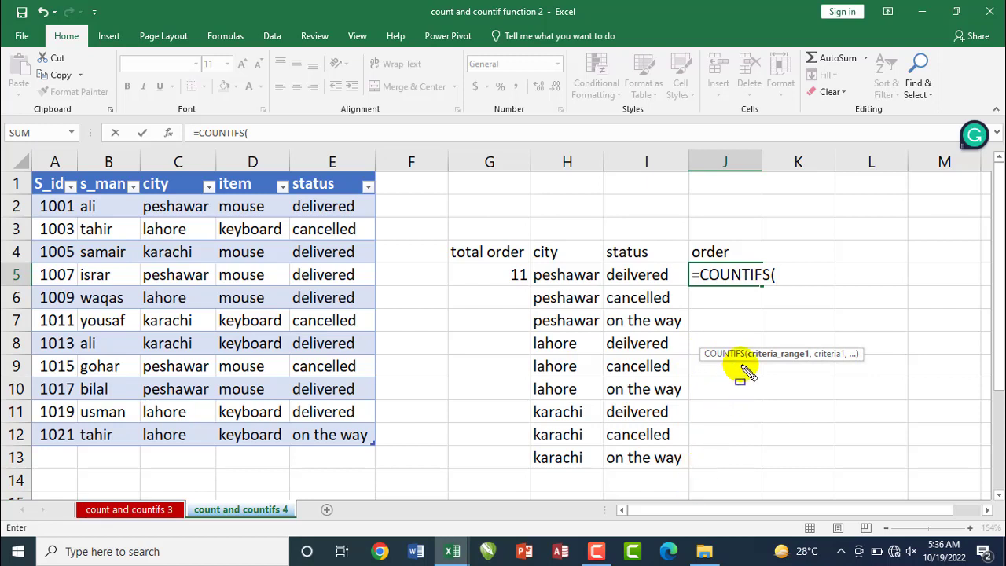
drag(740, 344, 812, 364)
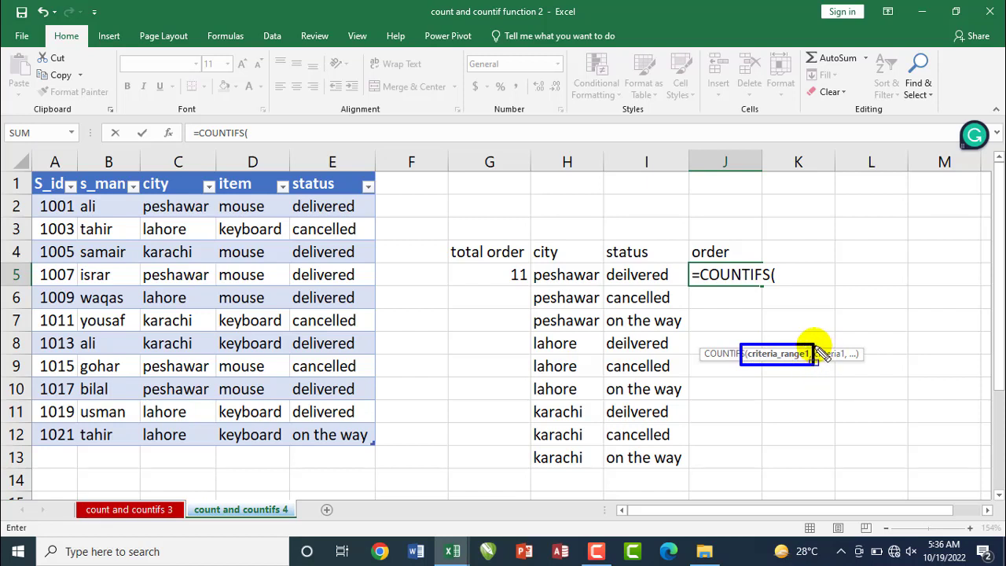
mouse_move(811, 342)
mouse_down()
mouse_move(827, 363)
mouse_move(851, 366)
mouse_up()
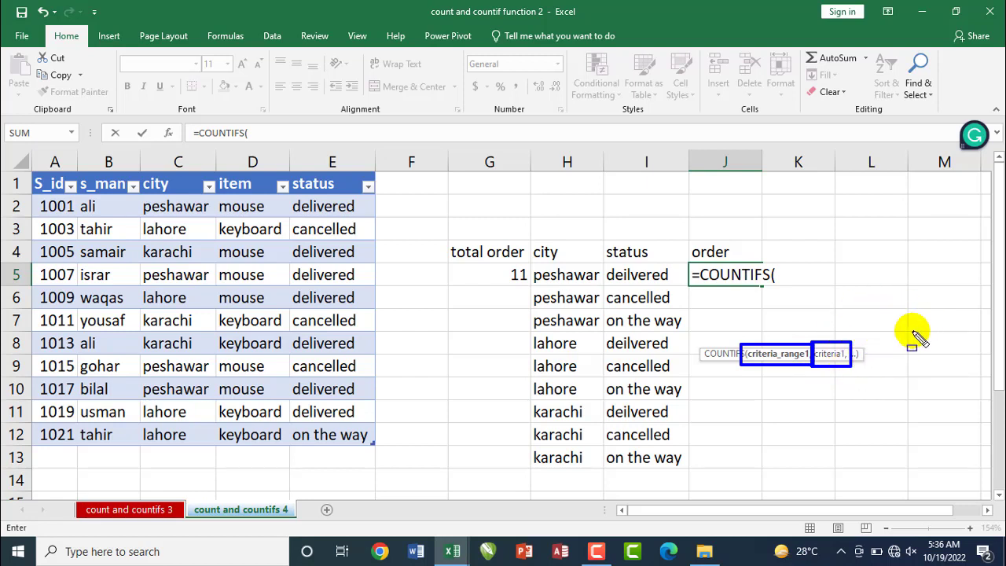
key(Escape)
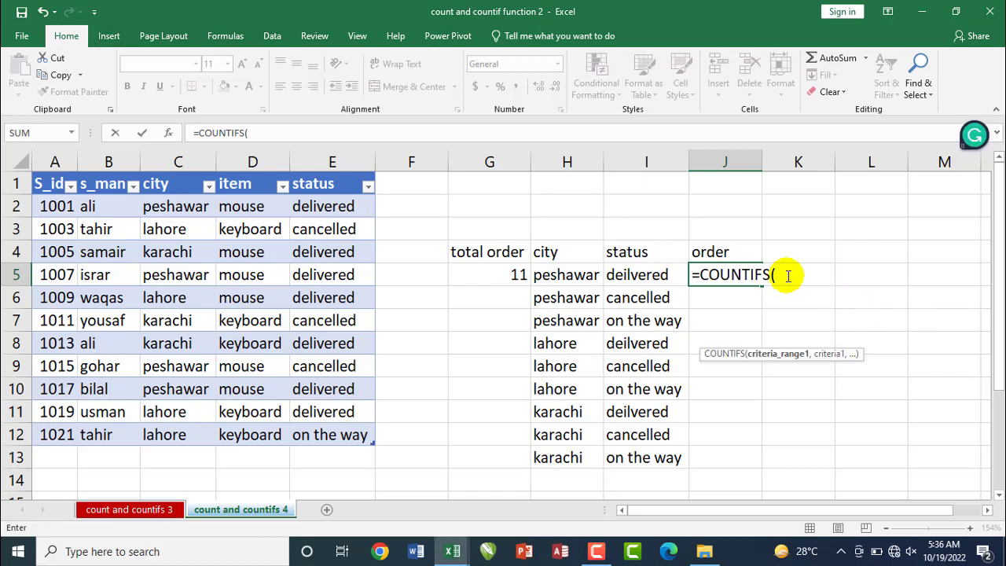
Add Table4[city] as the first criteria range of the J5 formula, with H5 as its criterion
click(172, 203)
drag(168, 255, 160, 428)
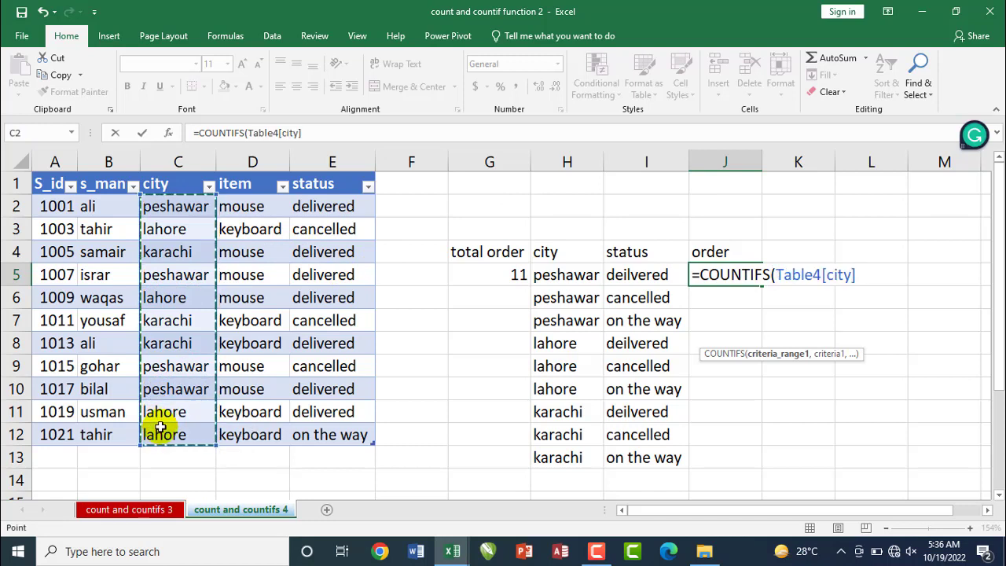
text(,)
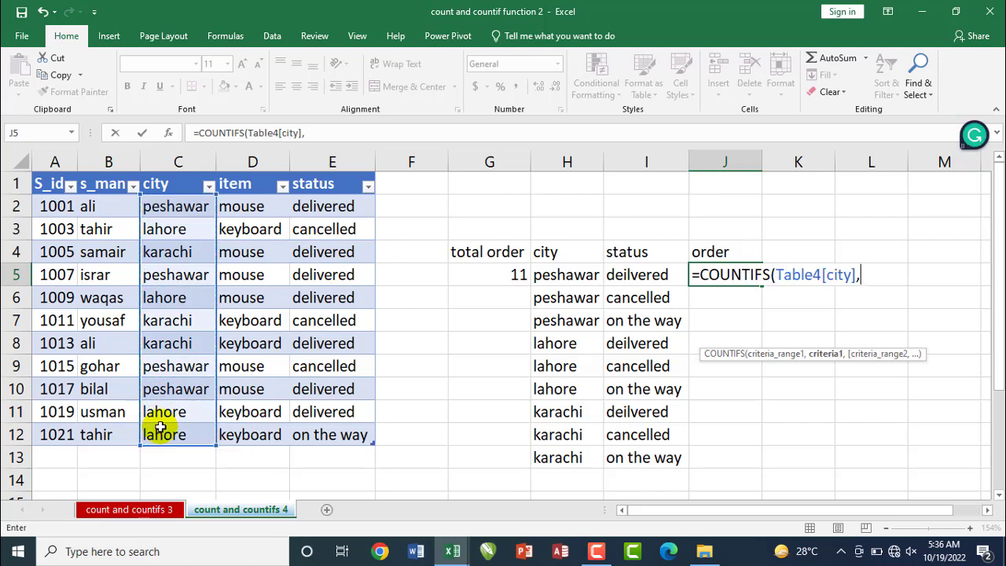
click(549, 276)
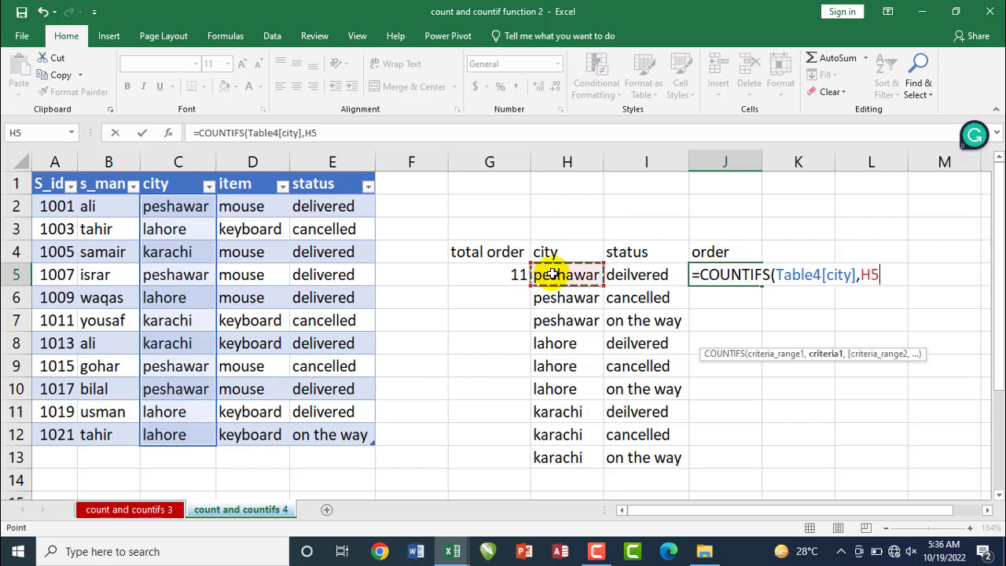
text(,)
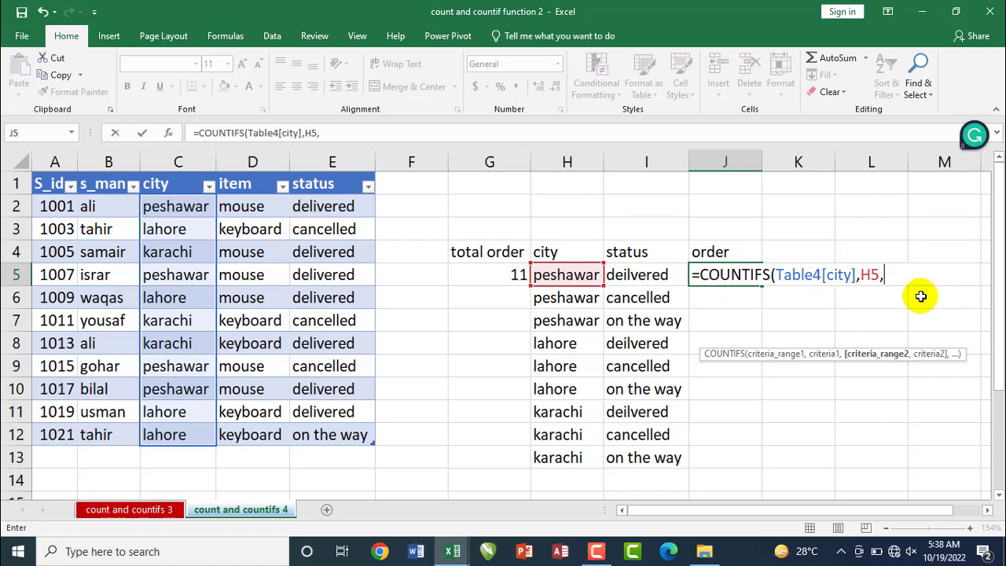
Complete the J5 formula as =COUNTIFS(Table4[city],H5,Table4[status],I5) by adding the status column and I5 as the second condition
click(328, 206)
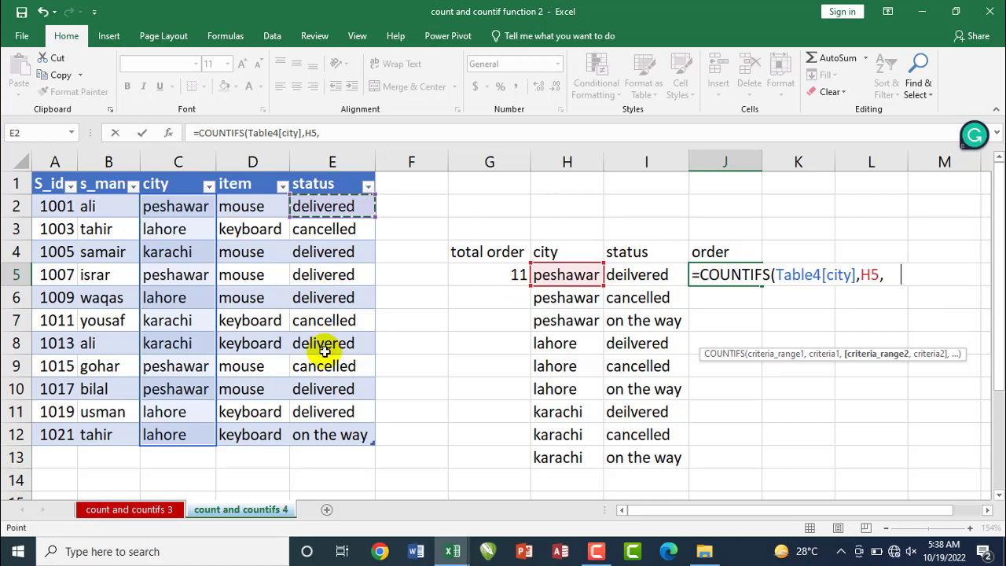
drag(325, 352, 326, 436)
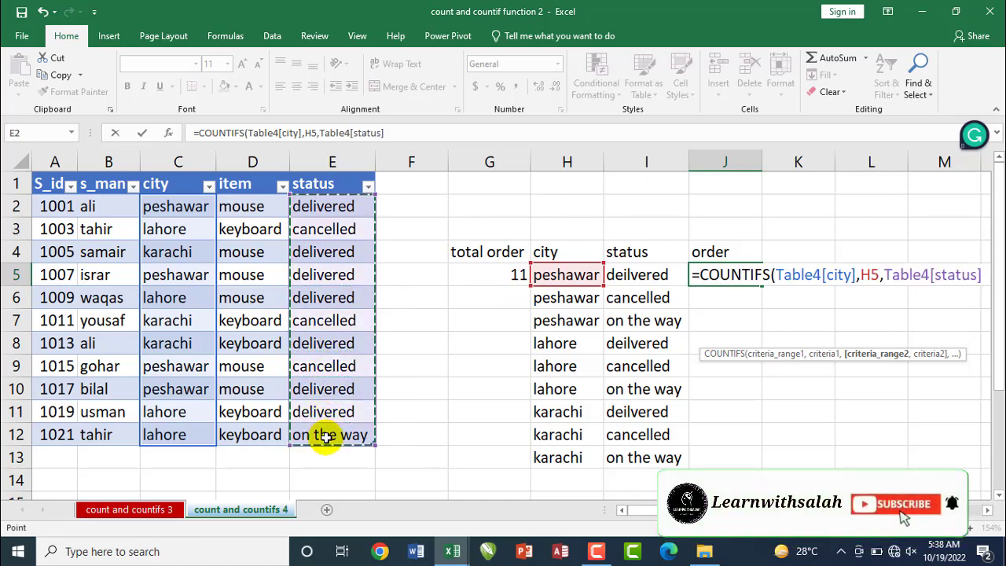
text(,)
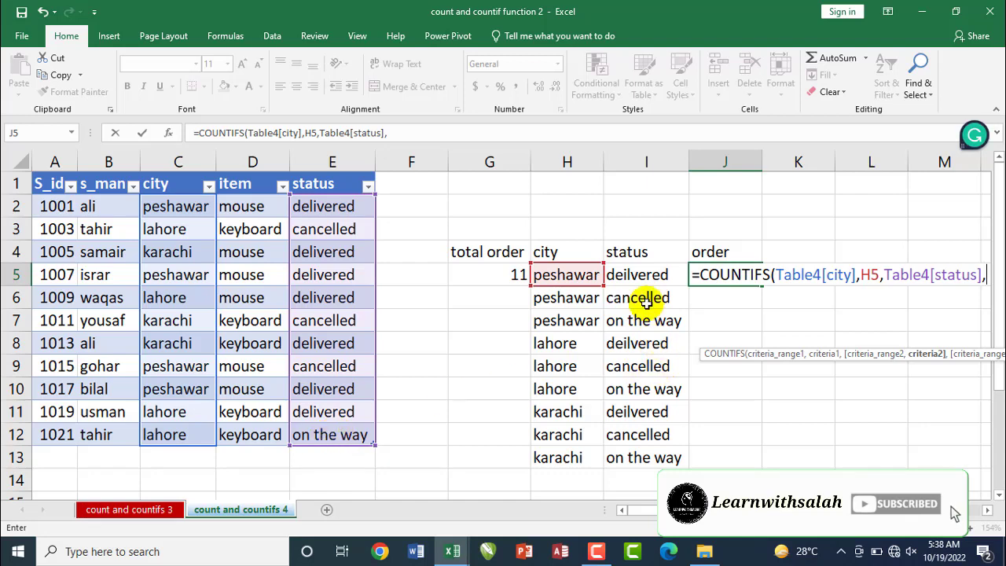
click(635, 272)
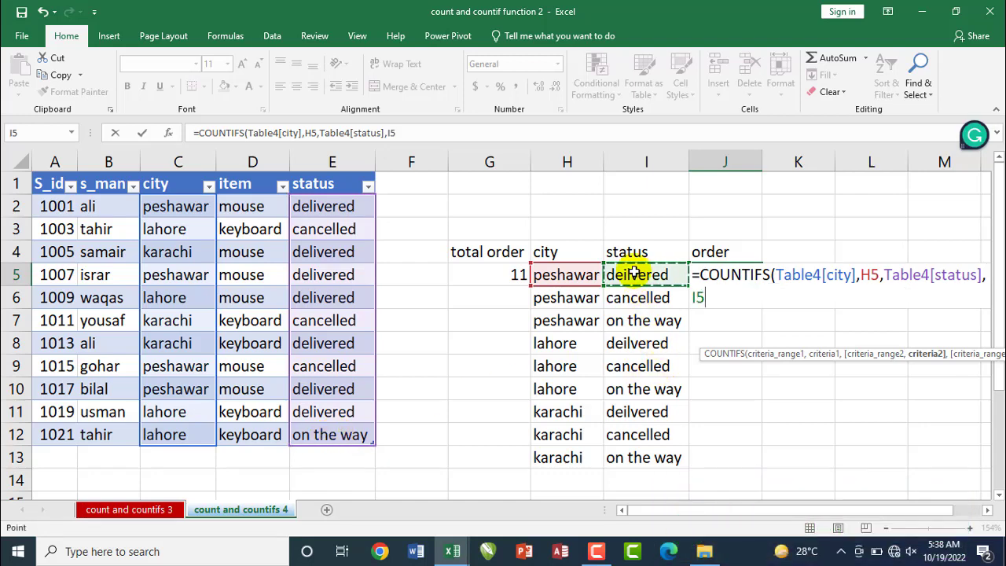
text())
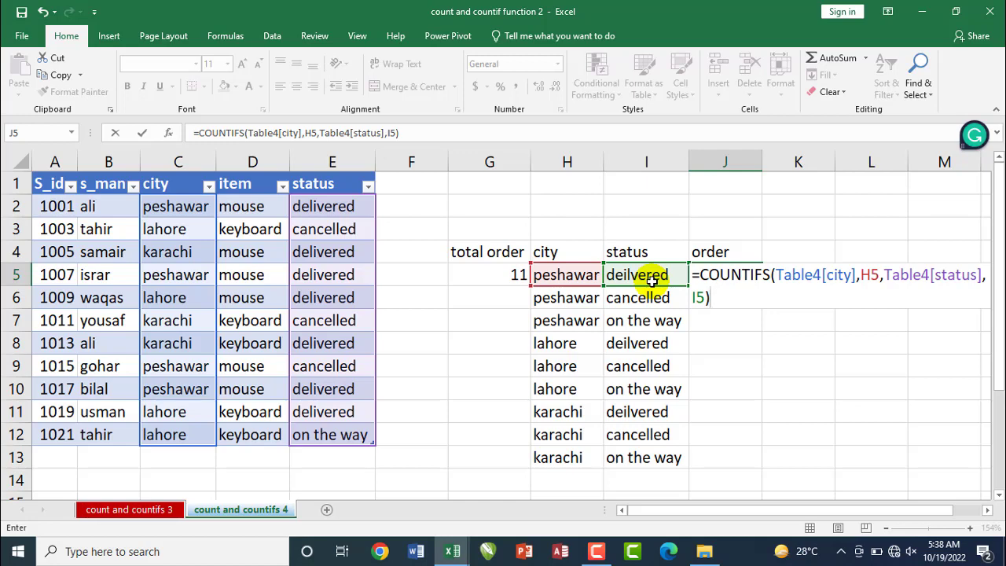
key(Return)
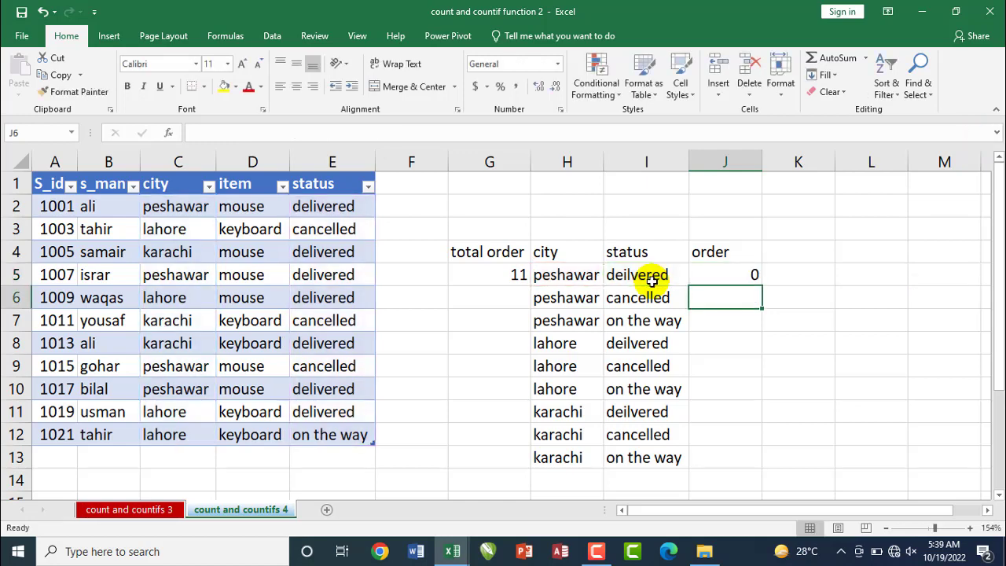
Copy the COUNTIFS formula from J5 down to J13 and check the formulas in J5, J6 and J7
click(710, 275)
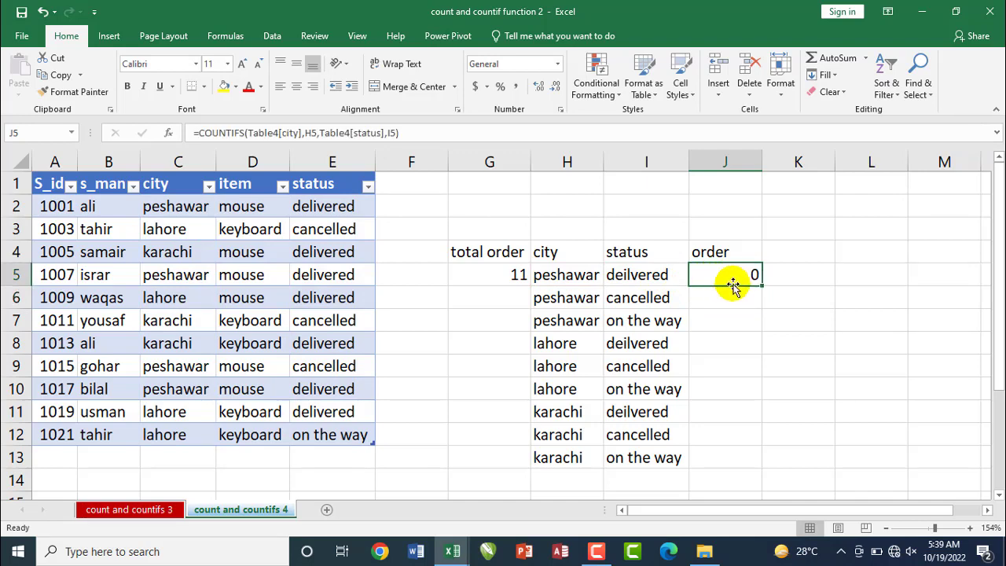
double_click(762, 286)
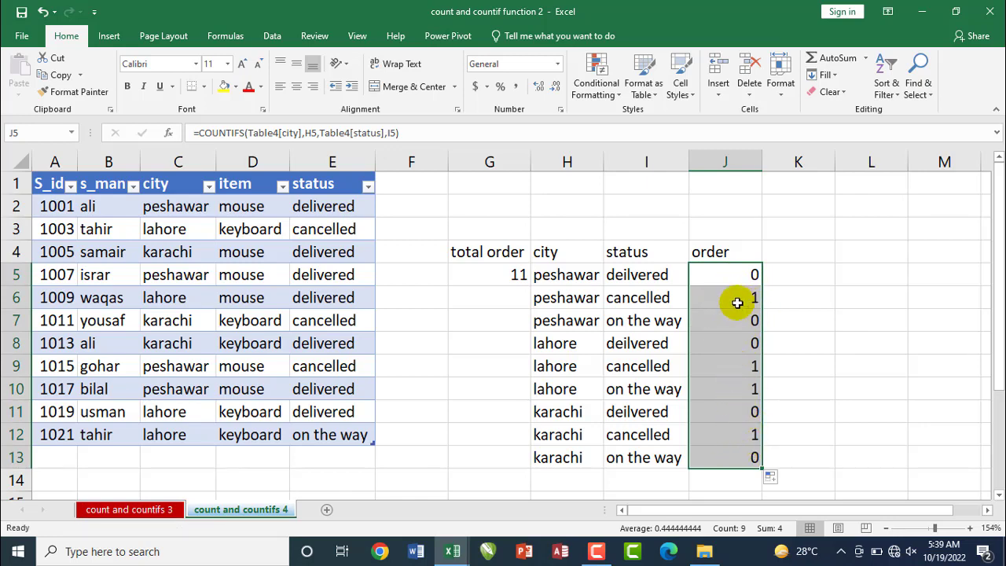
click(737, 274)
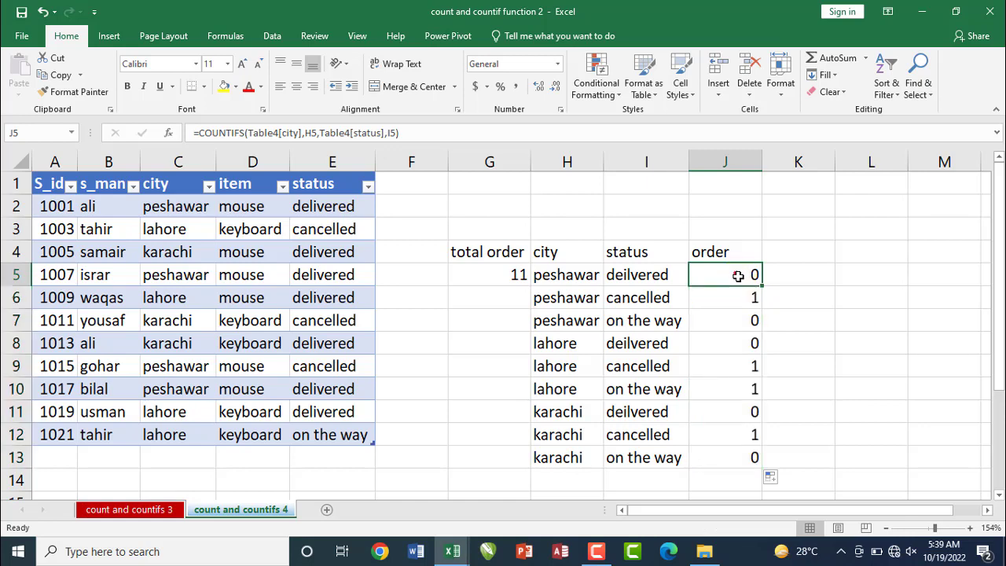
click(740, 298)
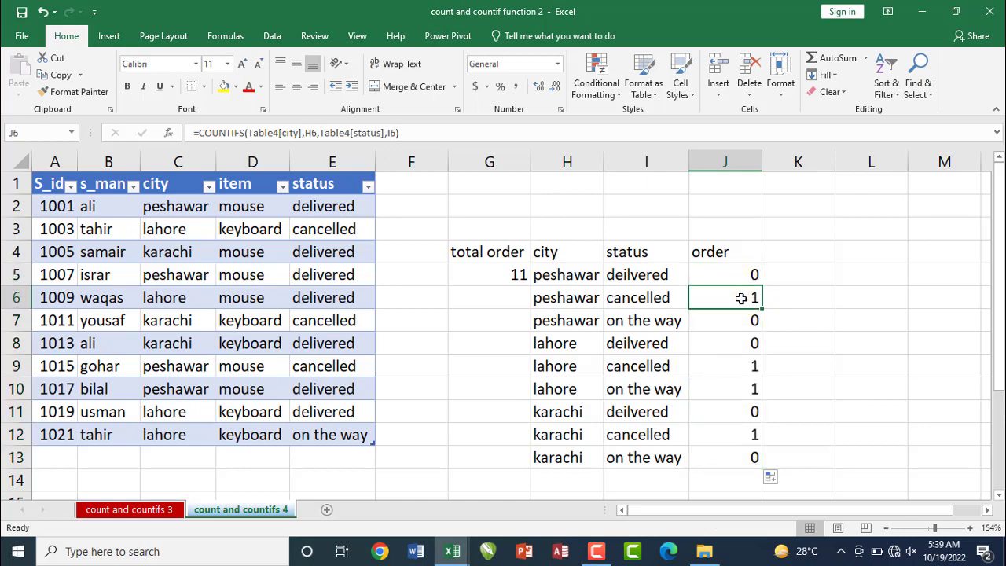
click(742, 321)
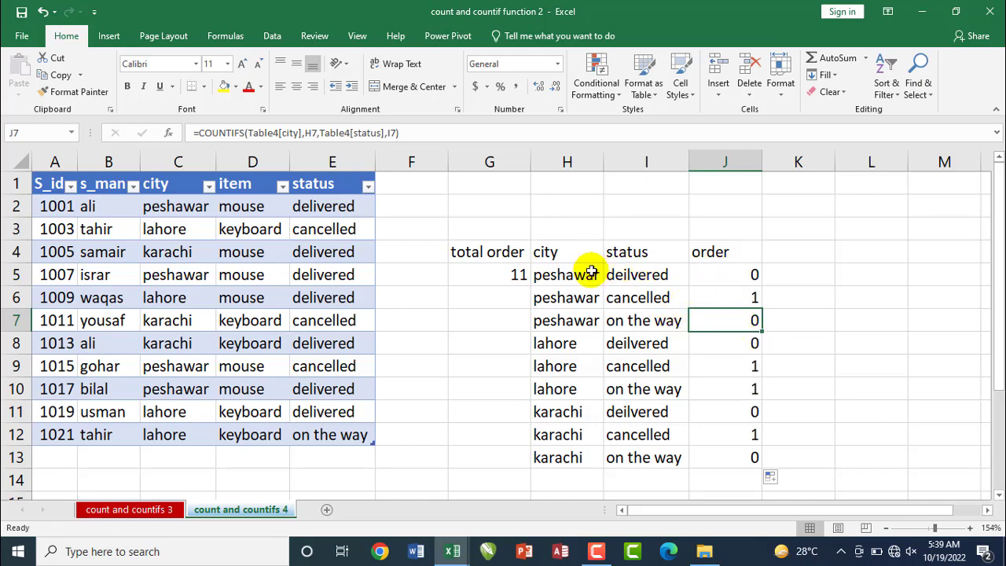
Compare the city in H5 with the table's first city and status entries, and inspect the references in the J5 formula
click(560, 274)
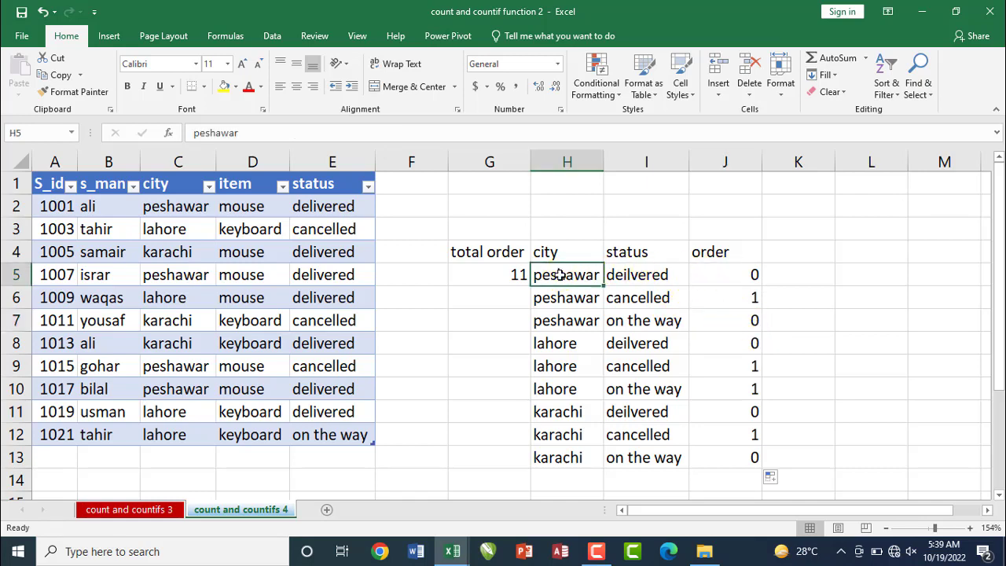
click(183, 204)
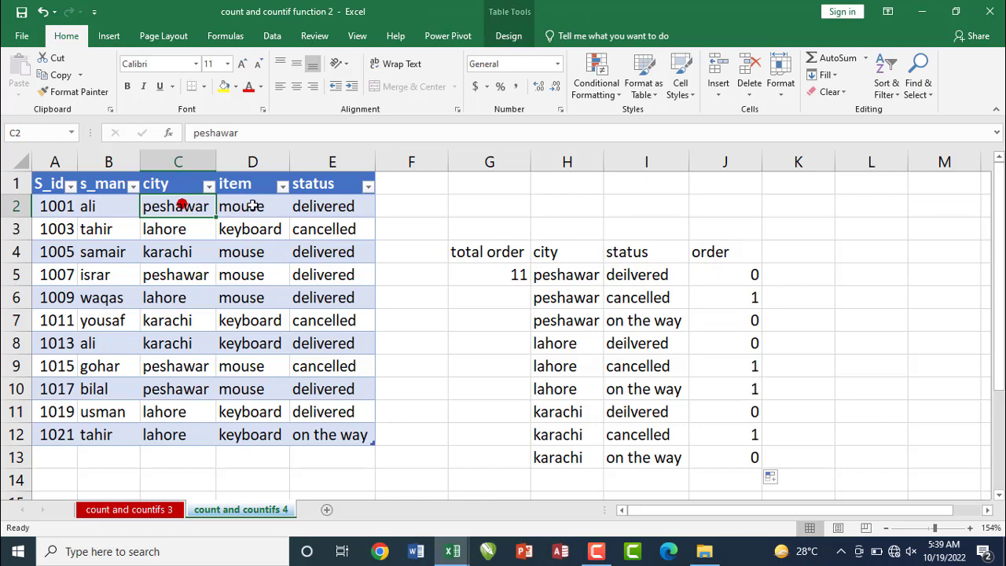
click(321, 207)
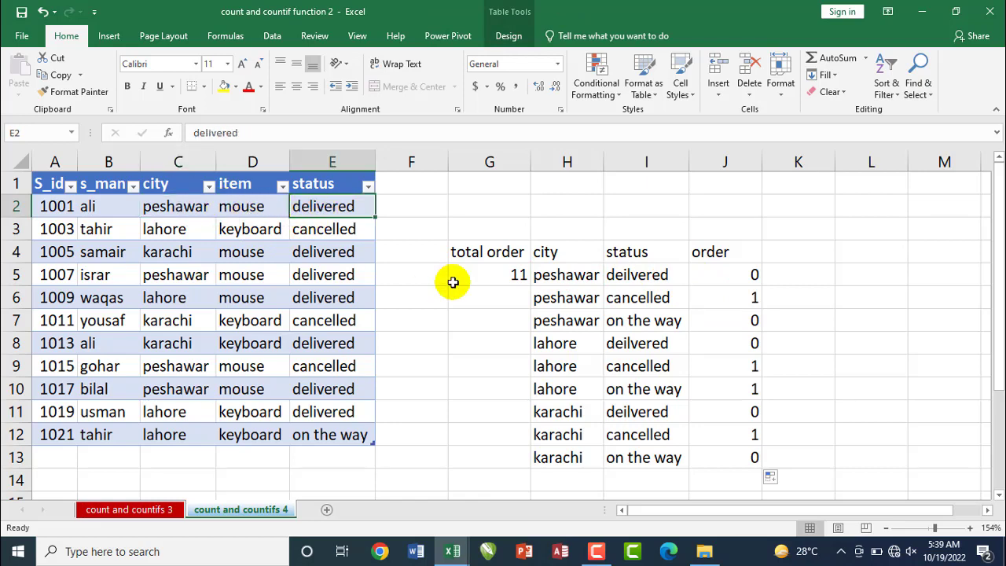
click(569, 274)
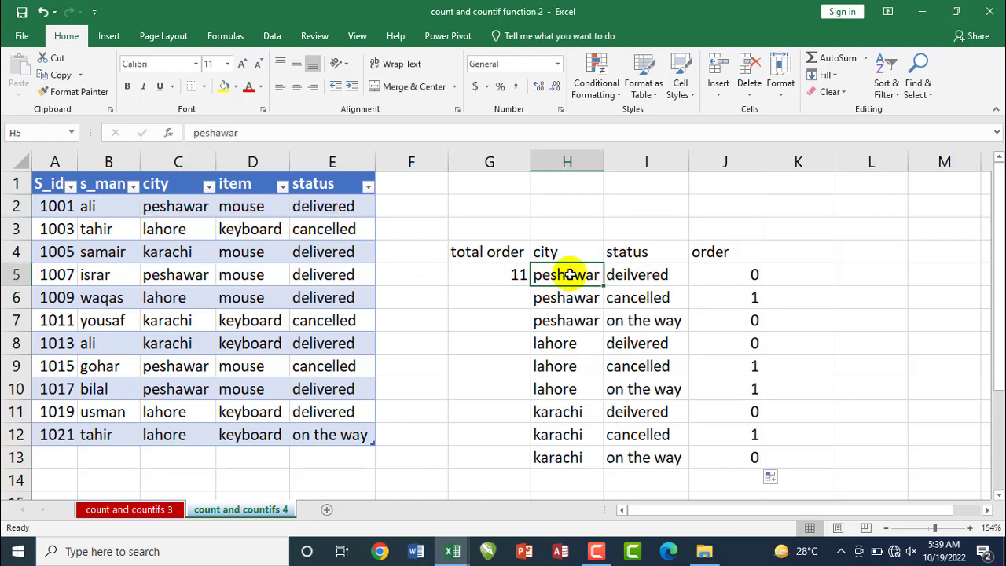
double_click(752, 274)
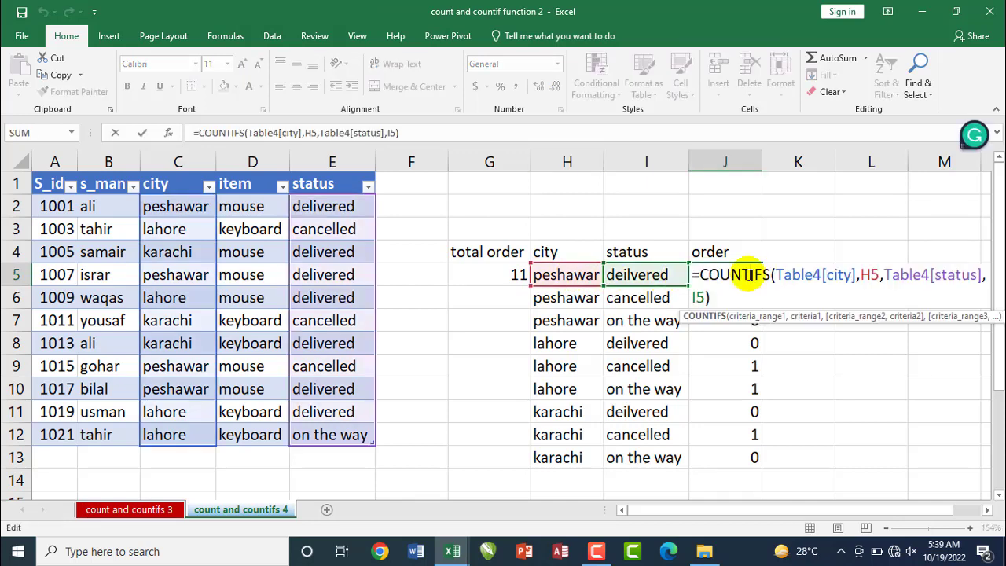
key(Return)
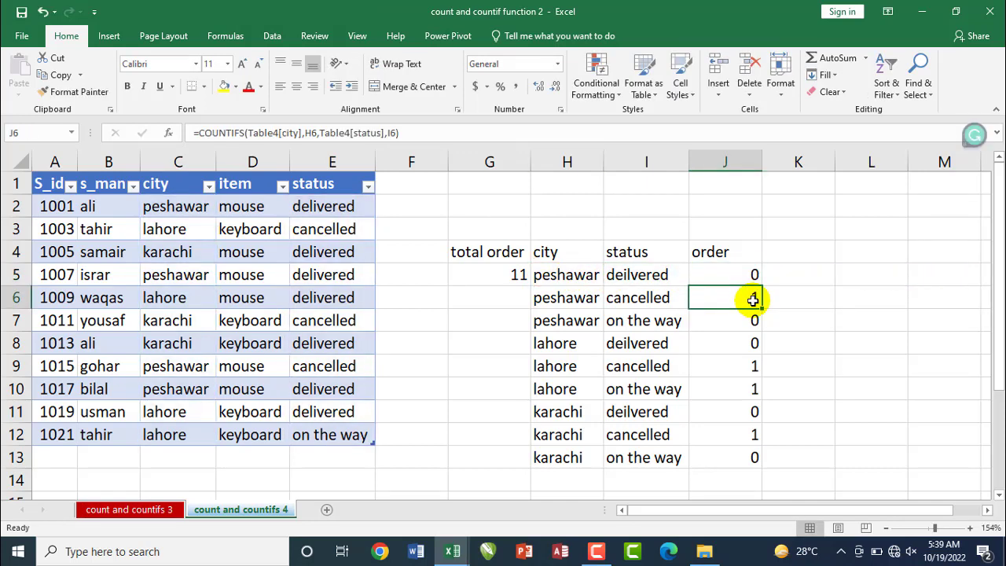
Correct the spelling of the status in I5 to "delivered"
double_click(632, 275)
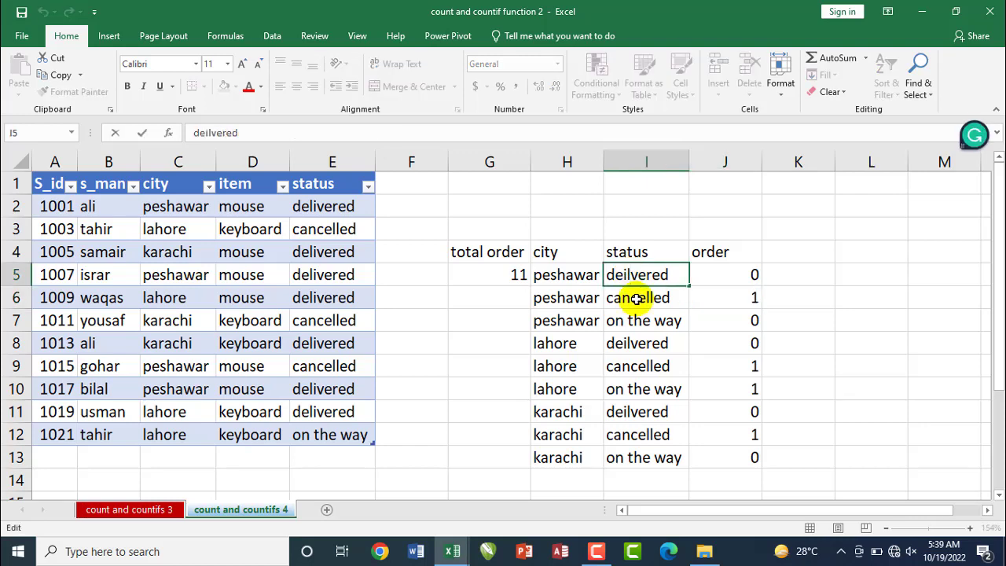
key(BackSpace)
key(BackSpace)
text(li)
key(Return)
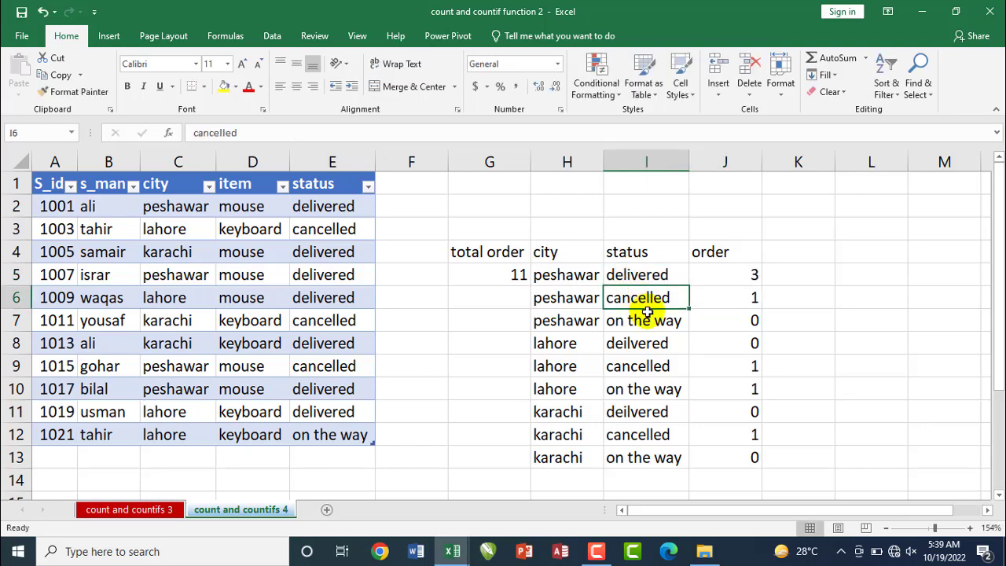
Correct the misspelled status of the first lahore row, in I8, to "delivered"
double_click(634, 343)
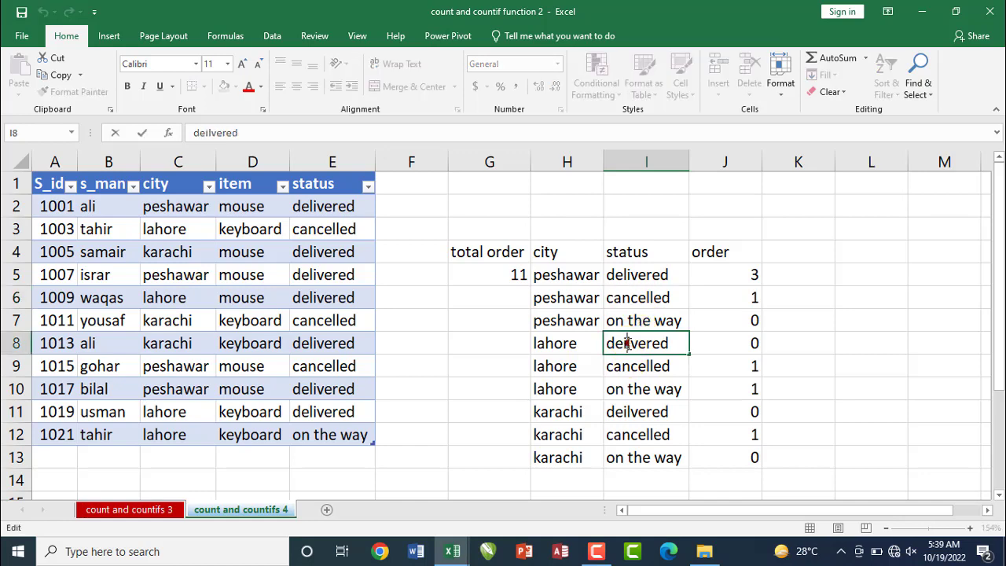
drag(674, 343, 591, 342)
text(d)
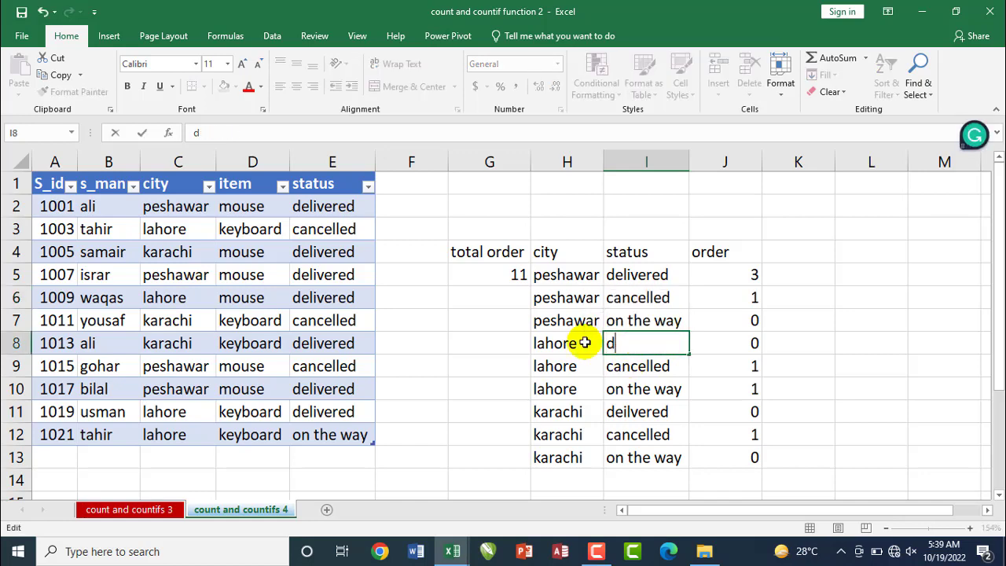
text(livered)
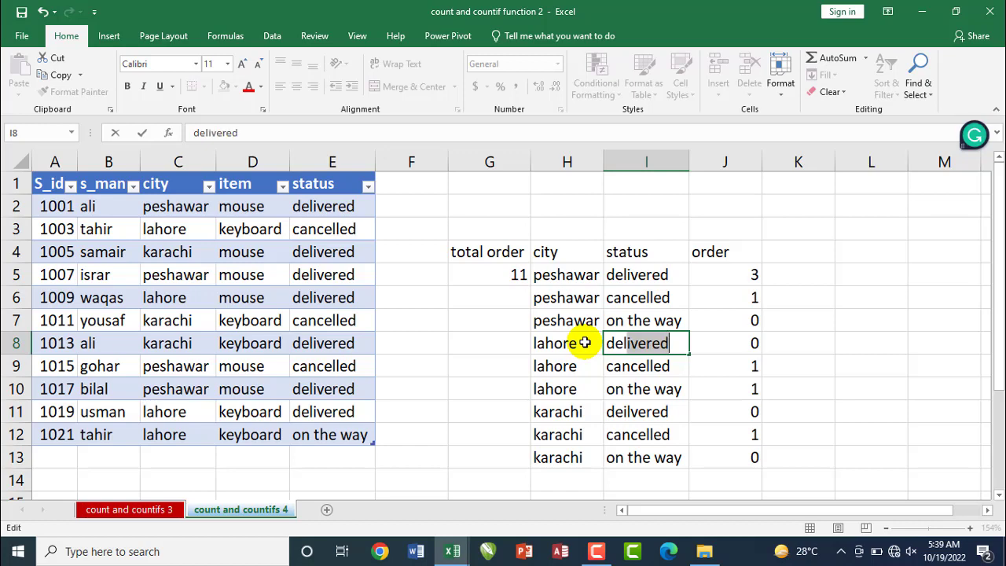
key(Return)
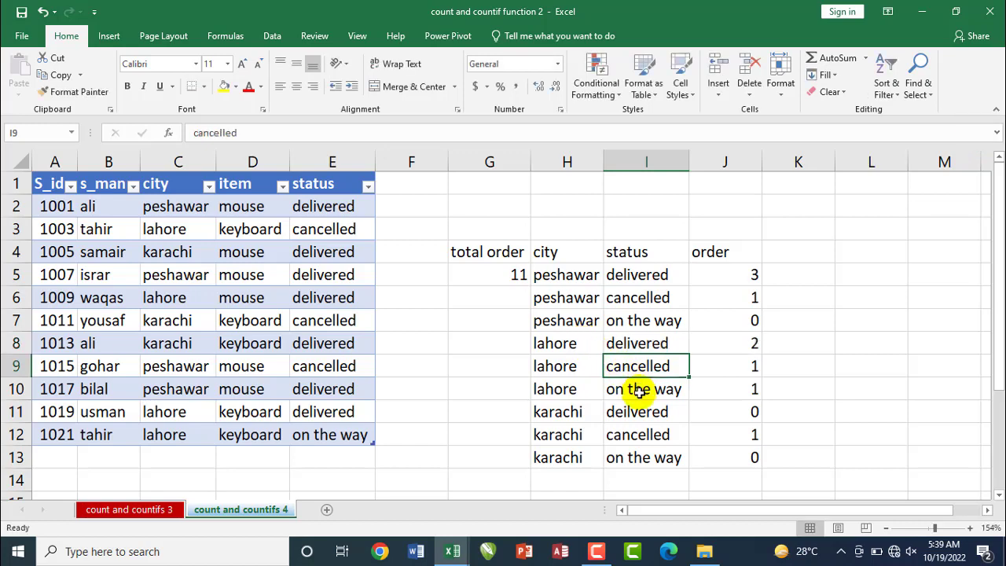
Correct the misspelled status of the first karachi row, in I11, to "delivered"
click(636, 411)
double_click(666, 414)
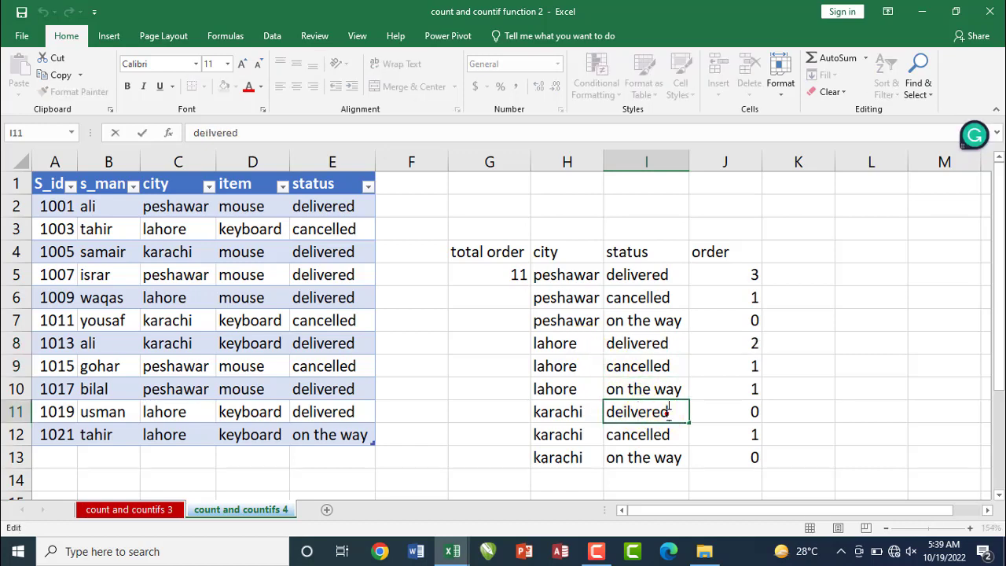
key(BackSpace)
key(BackSpace)
key(BackSpace)
key(BackSpace)
key(BackSpace)
key(BackSpace)
key(BackSpace)
key(BackSpace)
key(BackSpace)
text(del)
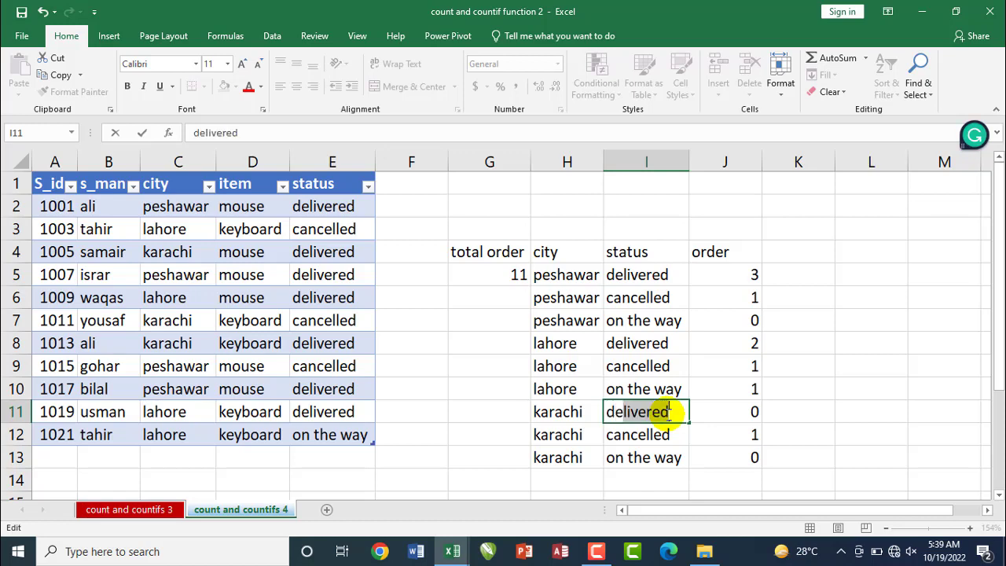
key(Return)
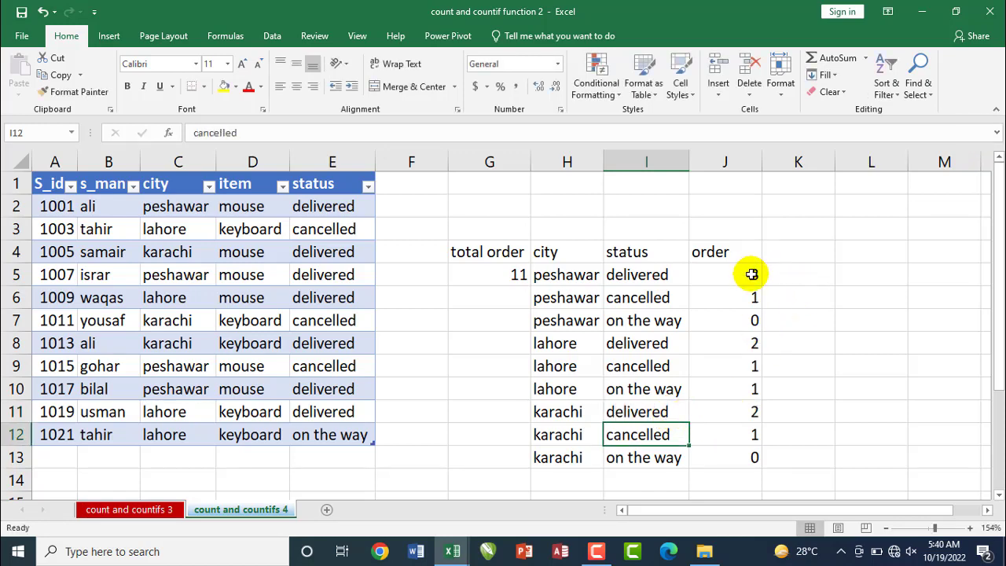
Add up the order counts below the list by entering =SUM(J5:J13) in J14
drag(752, 272, 743, 464)
click(732, 479)
click(732, 479)
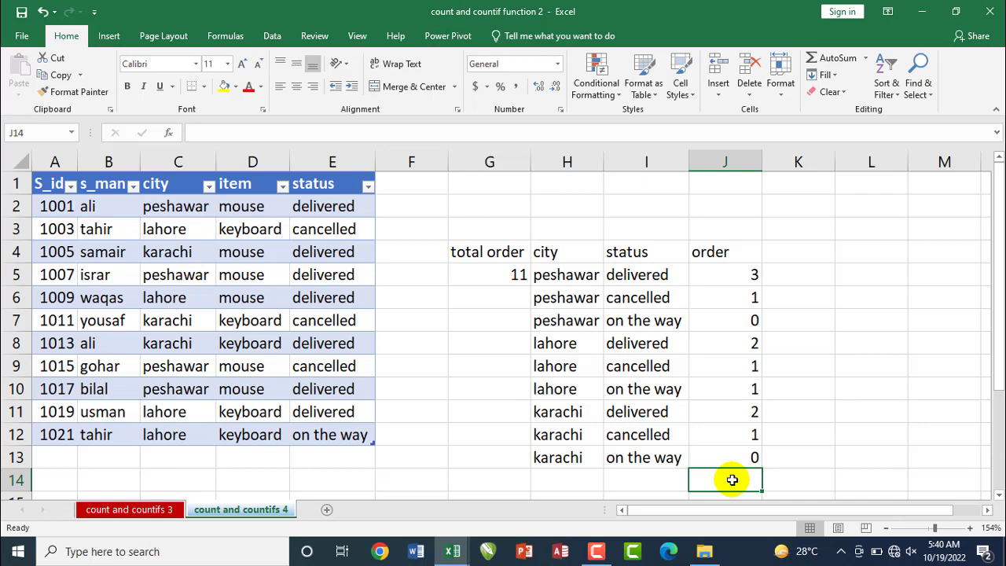
click(651, 478)
click(691, 475)
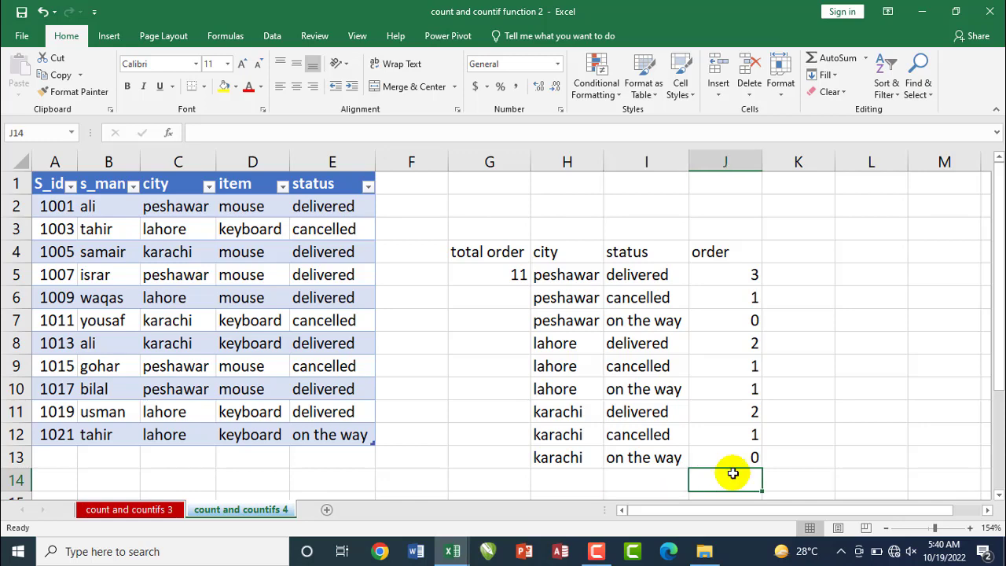
key(alt+equal)
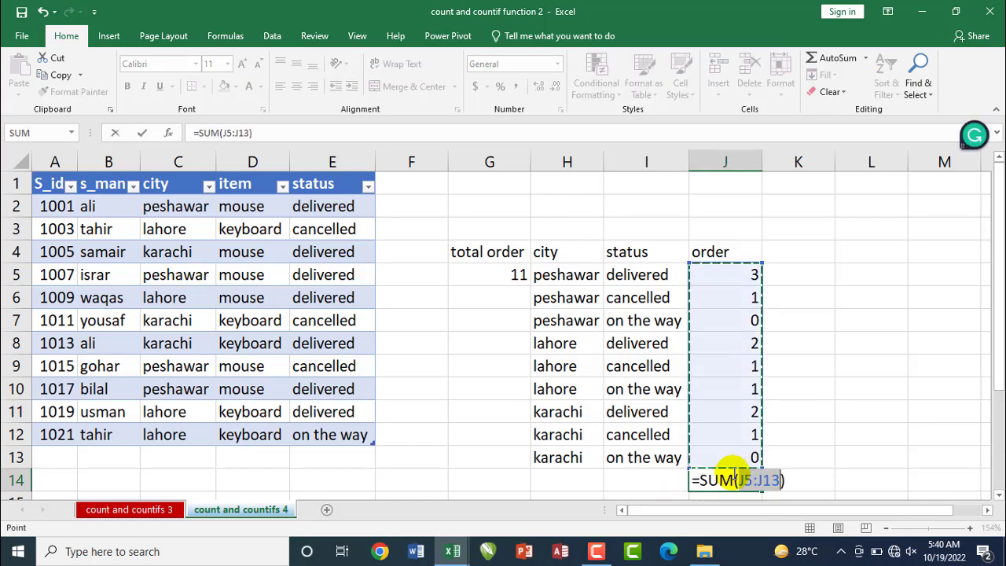
key(Return)
click(747, 459)
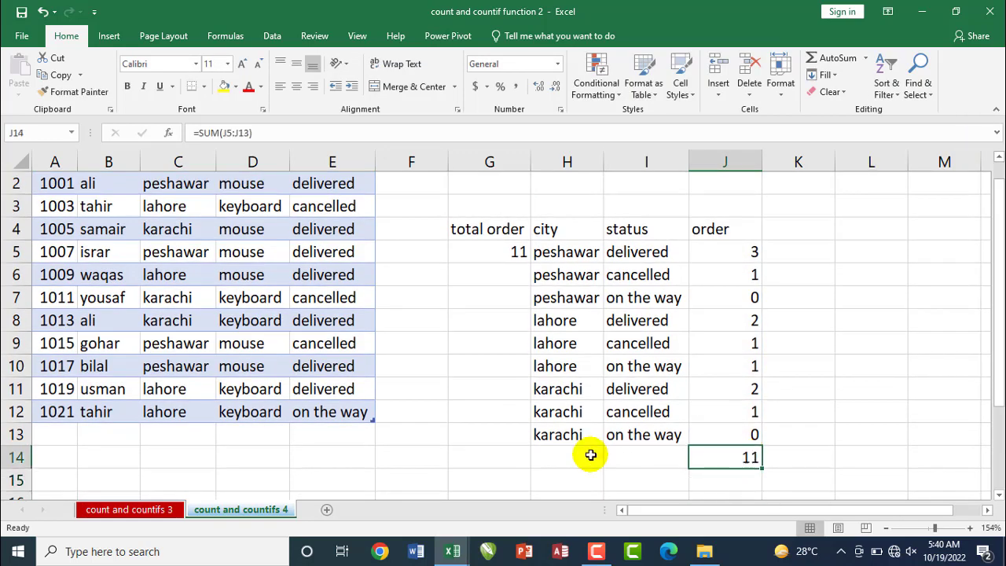
Label the sum of the order counts by entering "total" in I14
click(615, 459)
click(615, 456)
text(total)
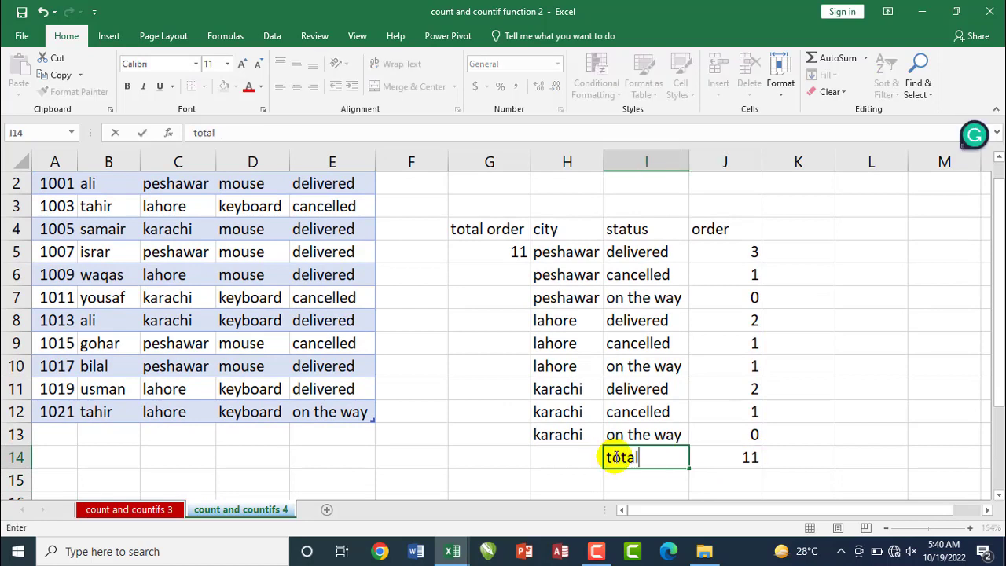
key(Return)
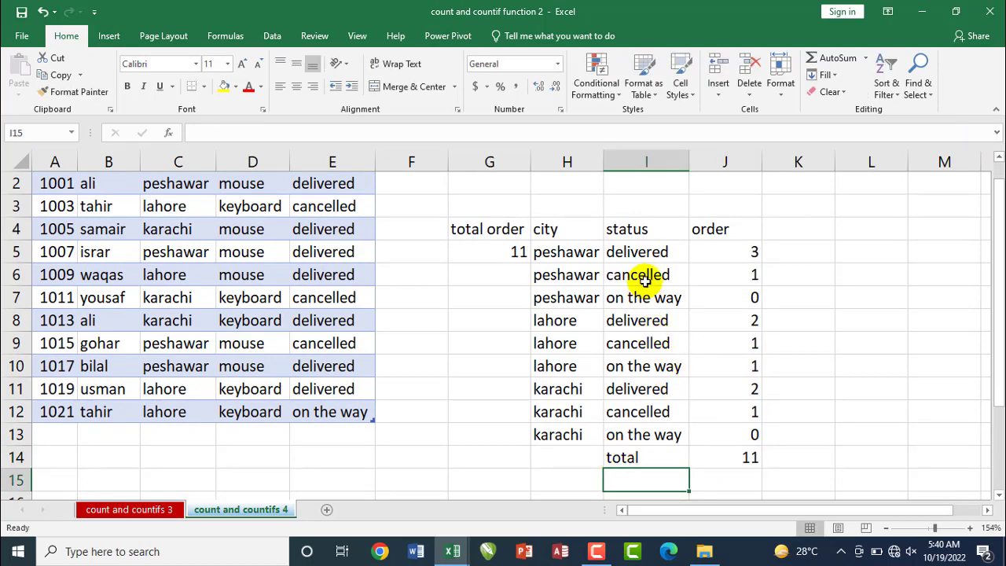
Compare the status in E2 with the criterion in I5, and review the order counts in J5:J13 and their sum in J14
click(626, 250)
drag(998, 311, 998, 255)
click(311, 206)
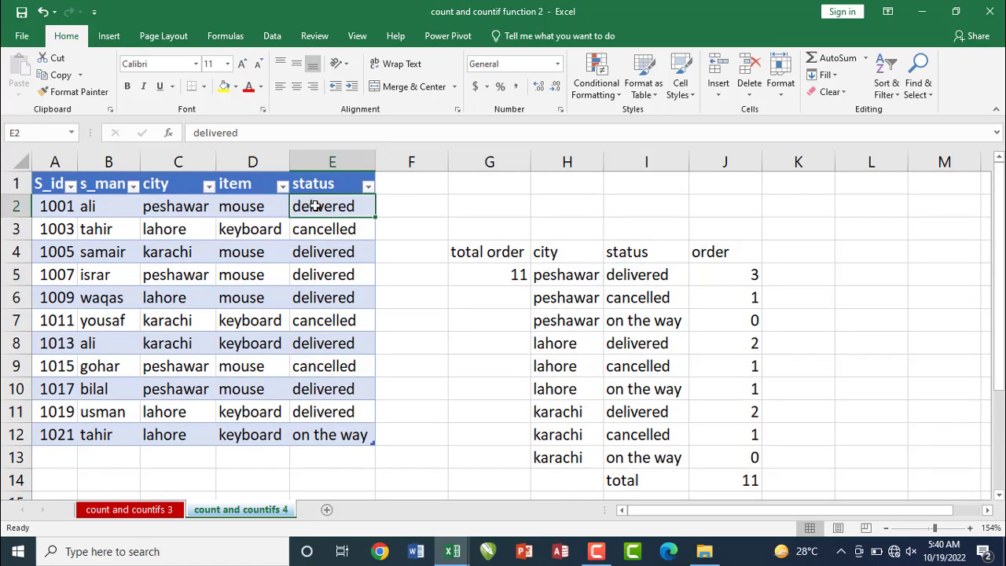
click(652, 273)
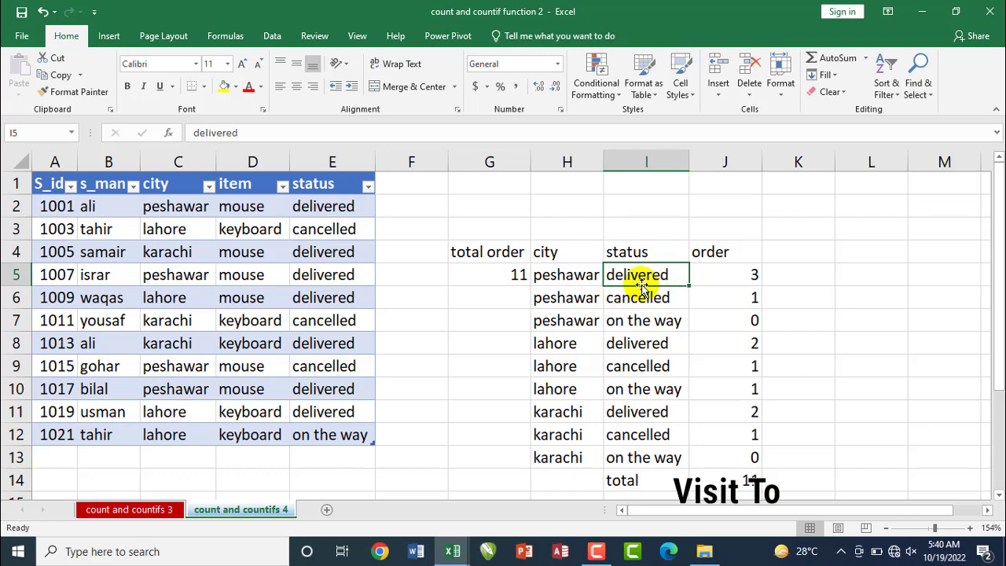
drag(751, 275, 751, 460)
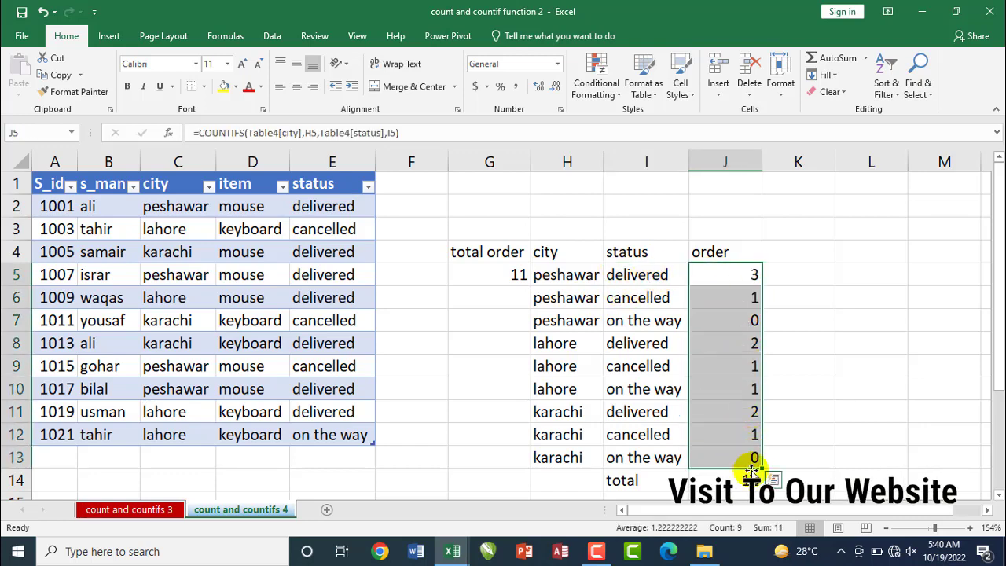
click(740, 481)
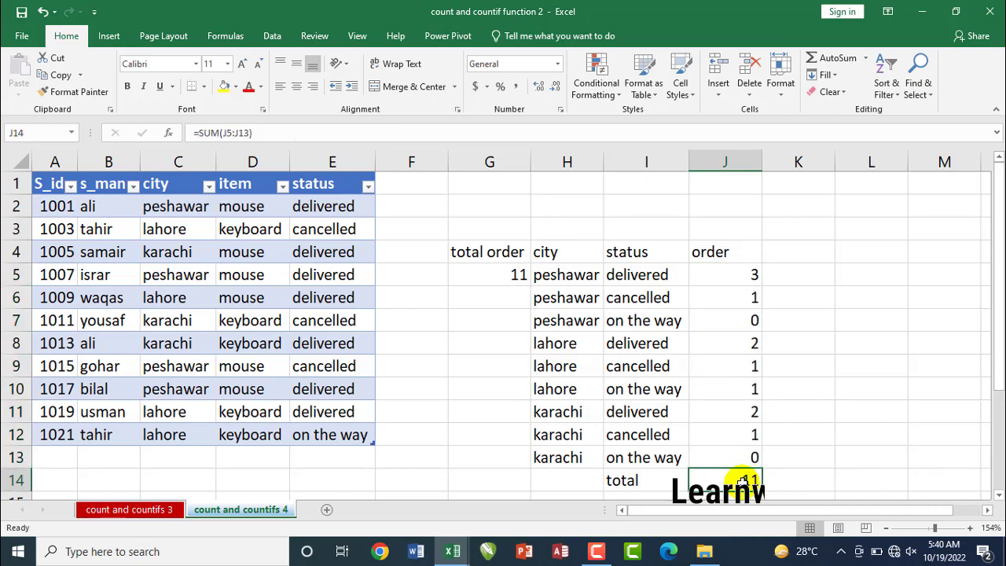
Make the total label and sum in I14:J14 and the total order count in G5 bold, and reselect I14:J14
drag(652, 478, 734, 478)
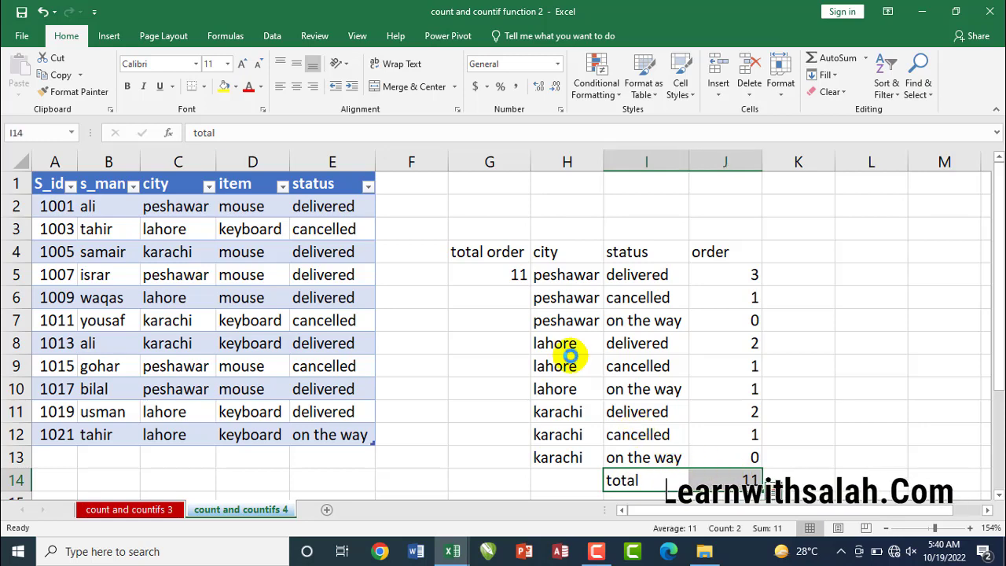
click(513, 273)
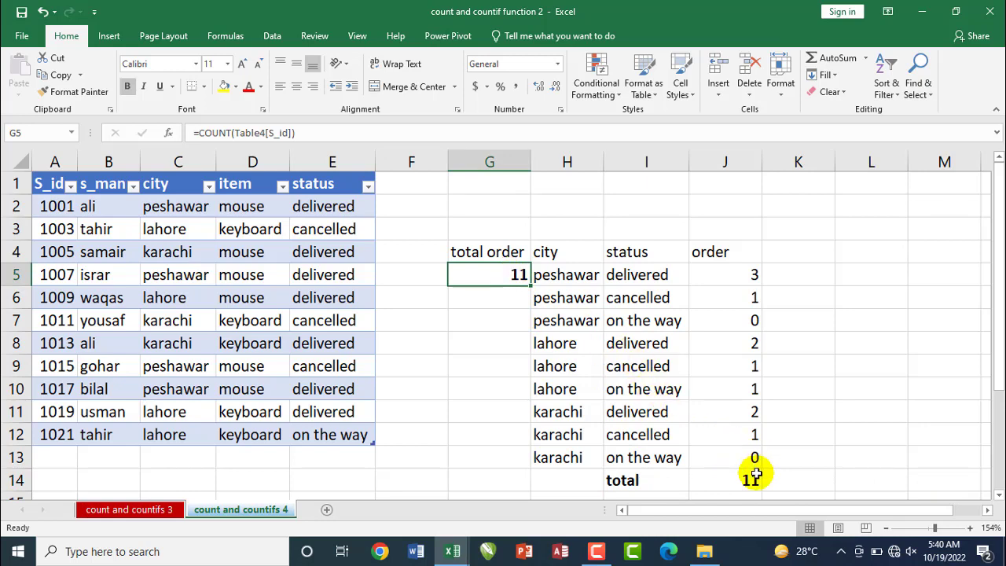
click(707, 478)
drag(706, 478, 631, 479)
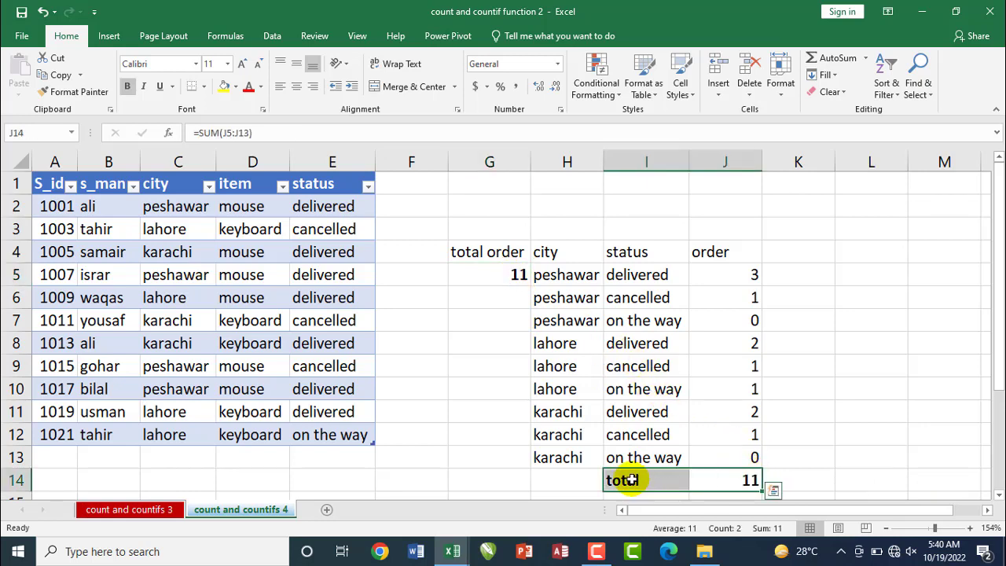